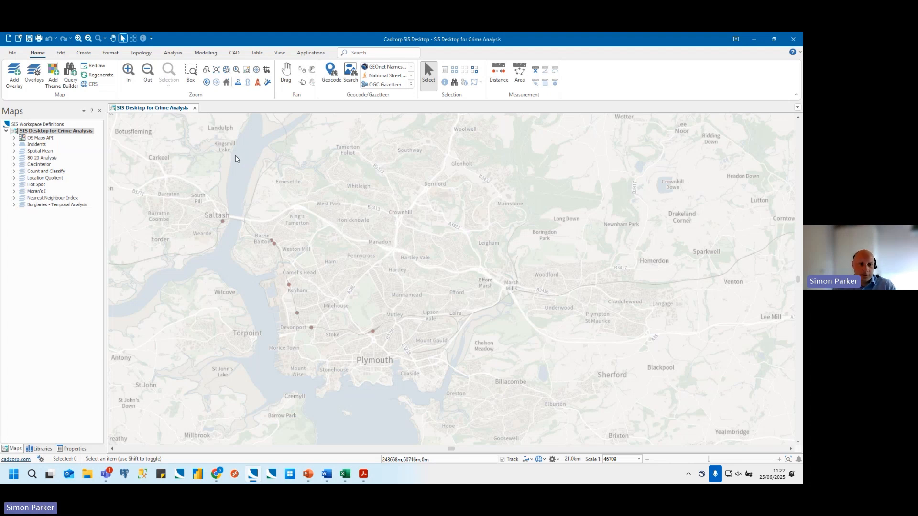
# Review the overlay types available for databases, OGC and Ordnance Survey, including the OS Data Hub APIs, without adding an overlay.
pyautogui.click(14, 82)
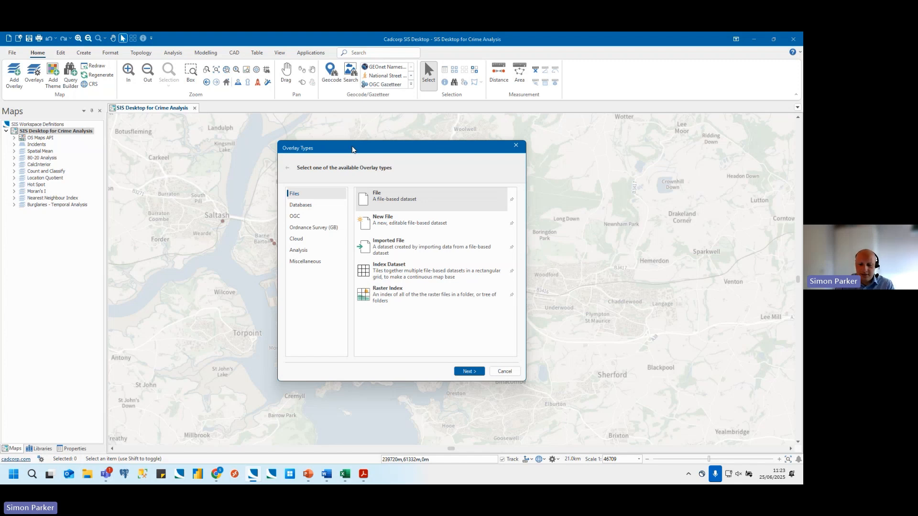
pyautogui.click(308, 207)
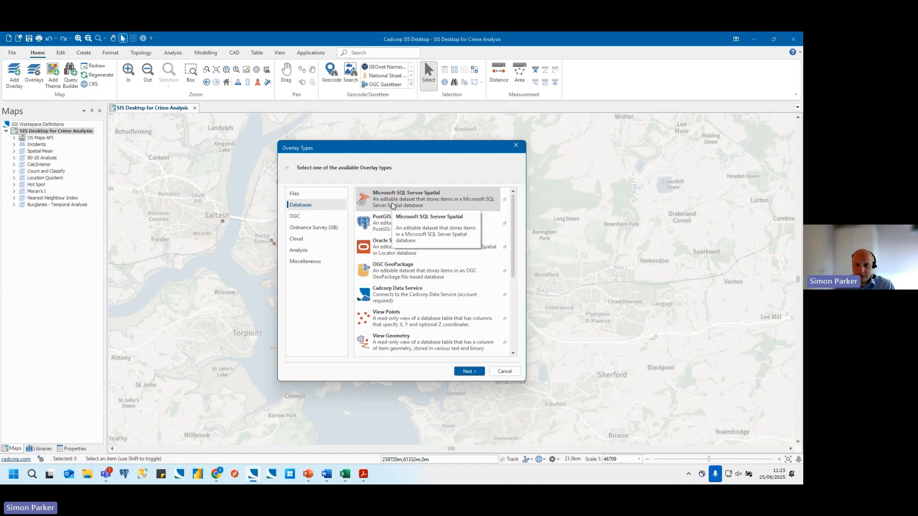
pyautogui.click(316, 217)
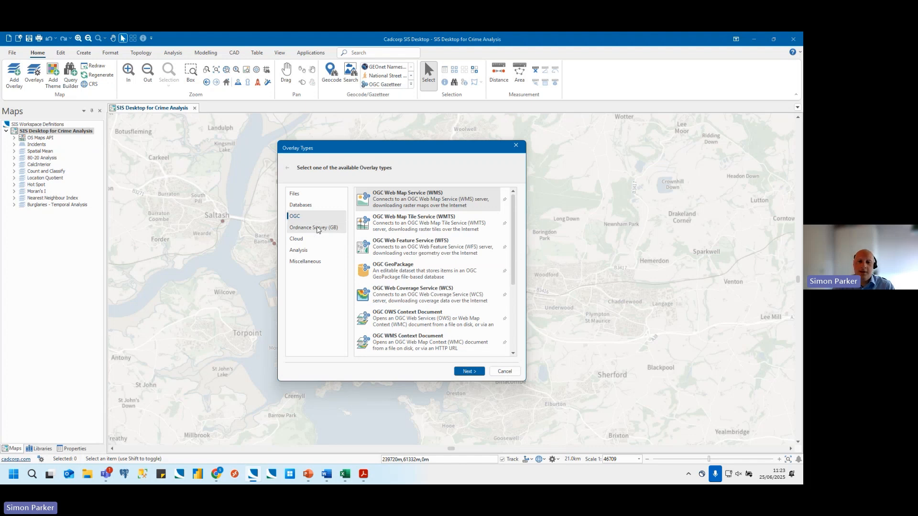
pyautogui.click(318, 230)
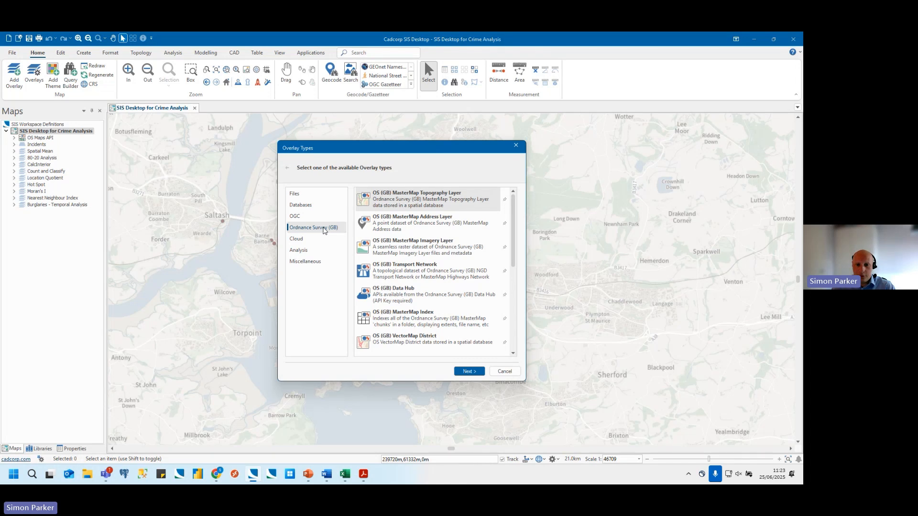
pyautogui.doubleClick(426, 298)
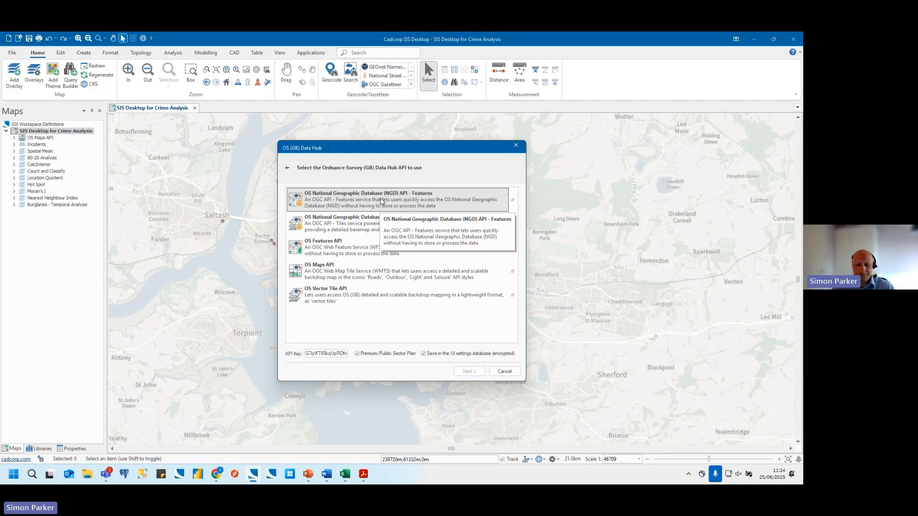
pyautogui.click(506, 372)
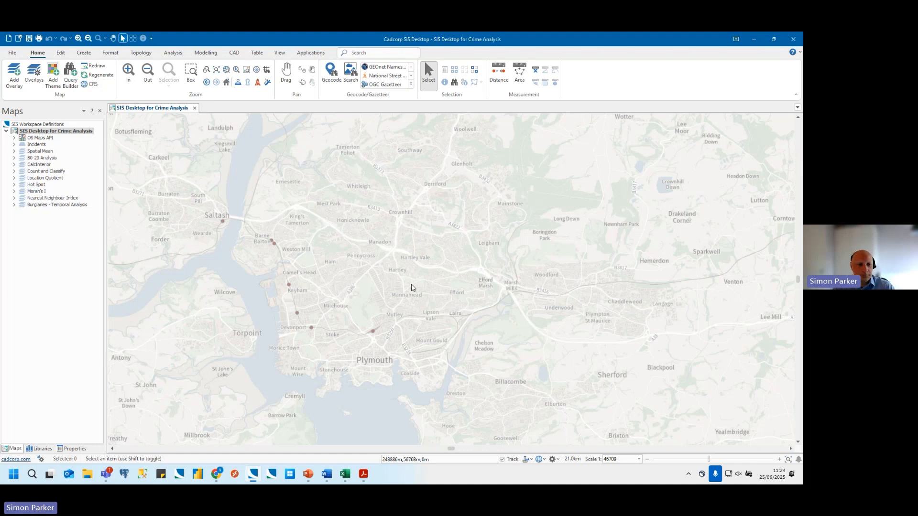
# Show the Incidents overlay on the map and preview its Clustered by 100px annotation theme, turning the theme on and off.
pyautogui.click(23, 146)
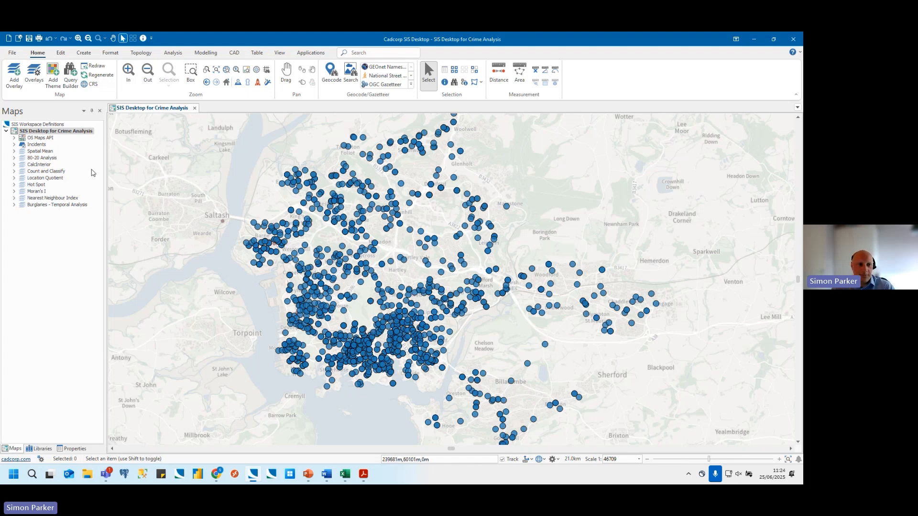
pyautogui.click(14, 145)
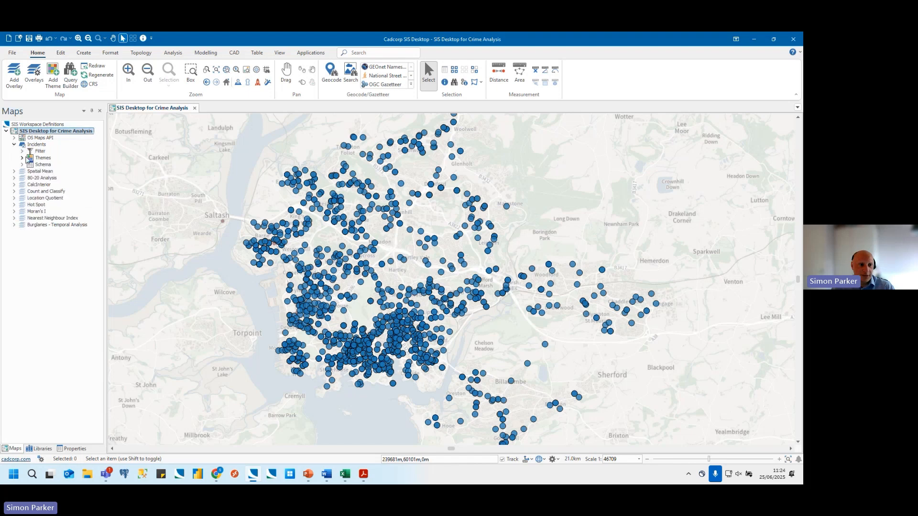
pyautogui.click(22, 158)
pyautogui.click(30, 172)
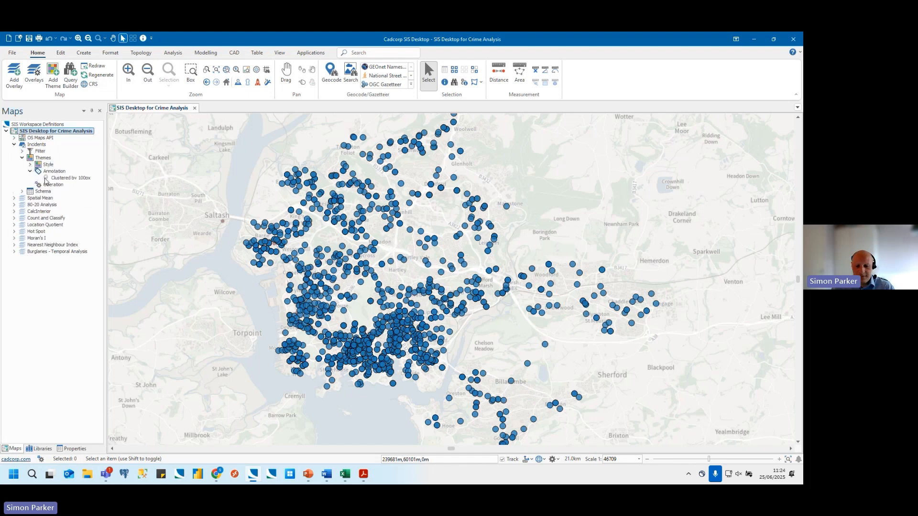
pyautogui.click(46, 178)
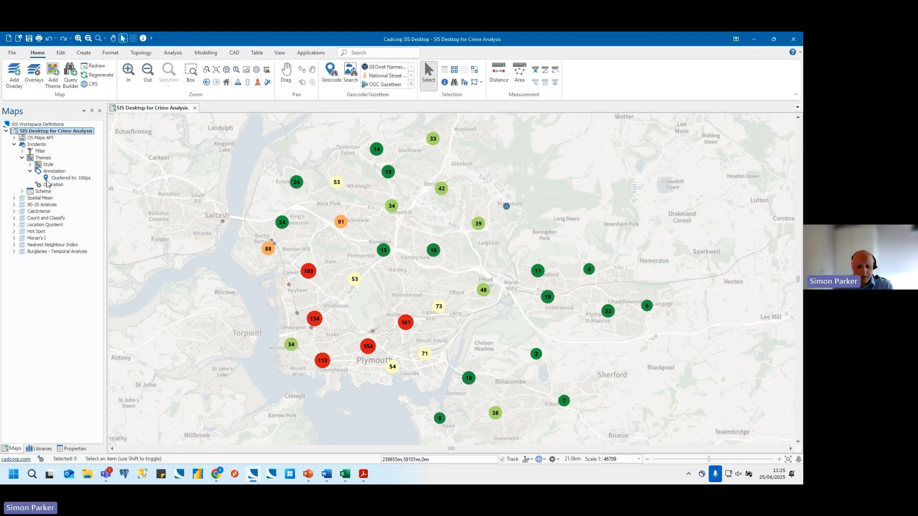
pyautogui.click(46, 178)
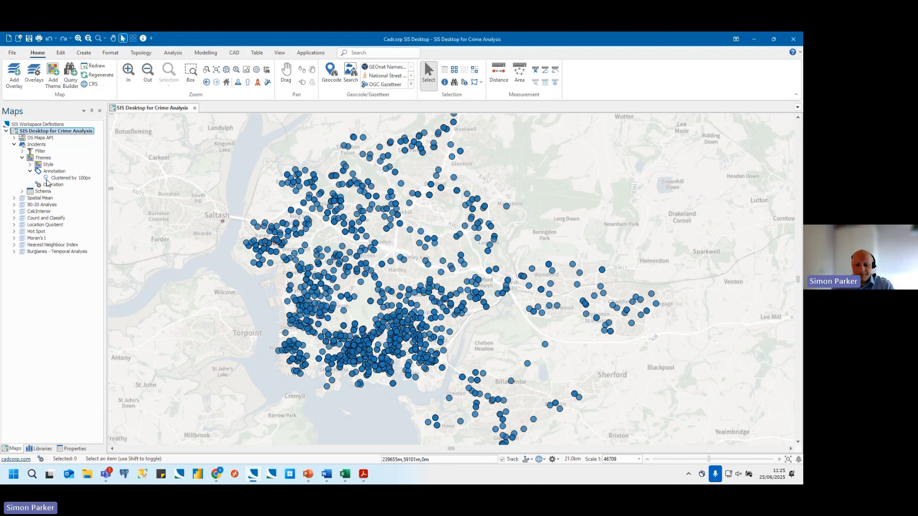
pyautogui.click(14, 145)
# Expand the Spatial Mean group and start a processing operation with the Incidents overlay as its input.
pyautogui.click(14, 151)
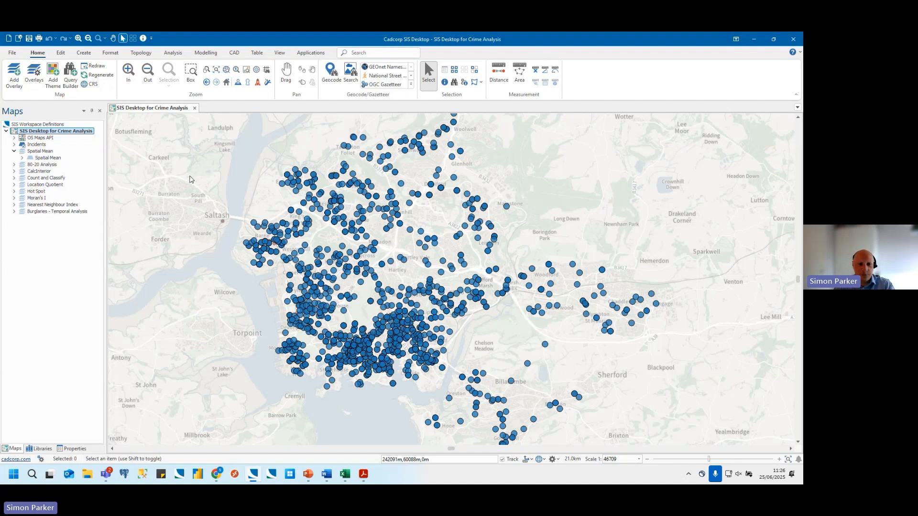
pyautogui.click(83, 53)
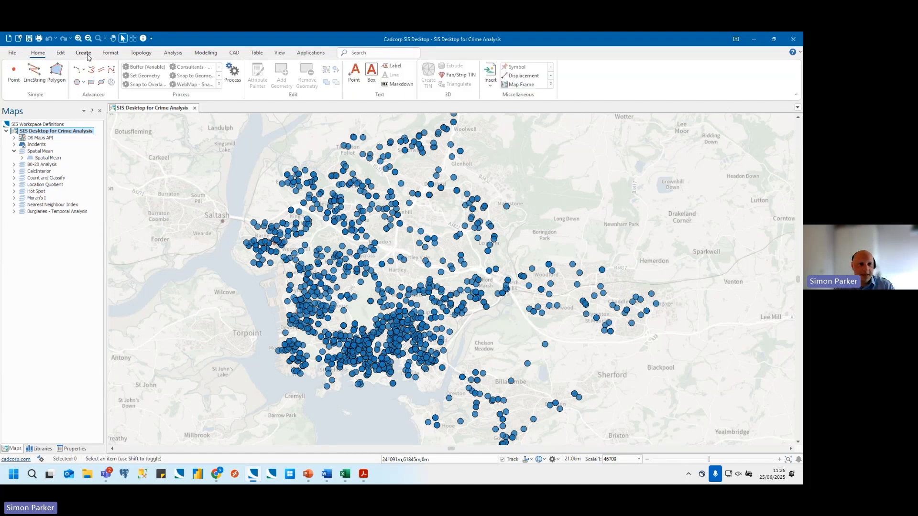
pyautogui.click(233, 74)
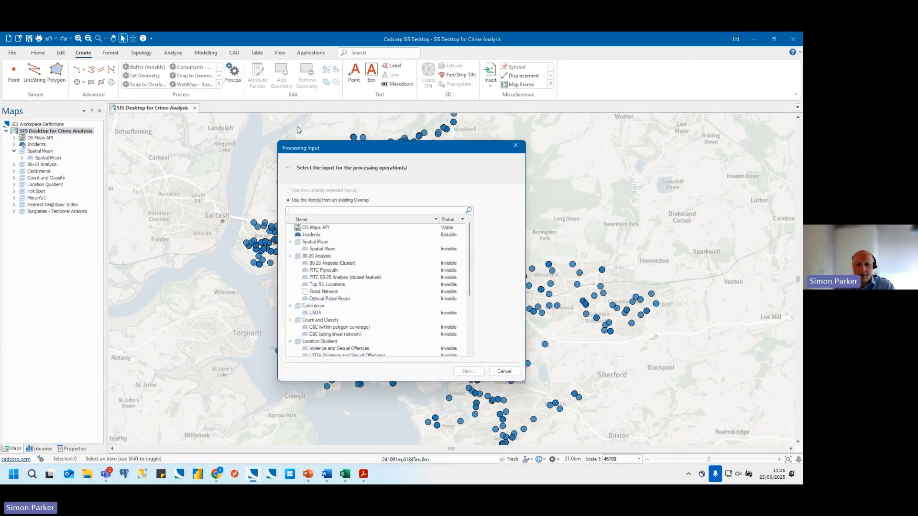
pyautogui.click(317, 235)
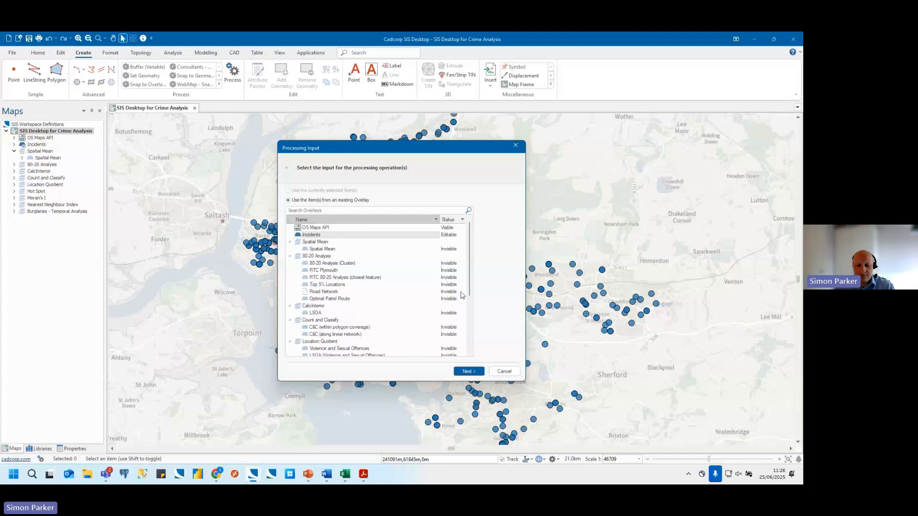
pyautogui.click(468, 371)
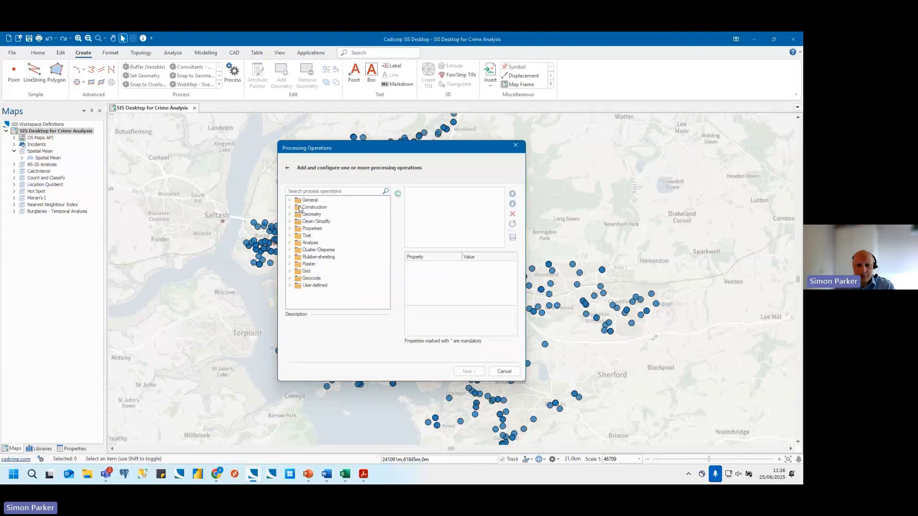
# Search the processing operations for "spatial" and add the Create spatial mean operation to the process.
pyautogui.click(301, 192)
pyautogui.write('spat')
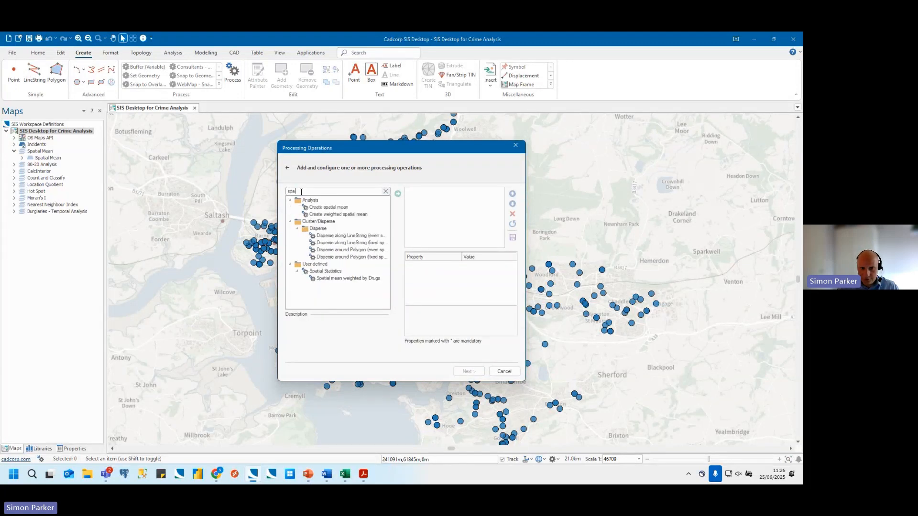
pyautogui.write('ial')
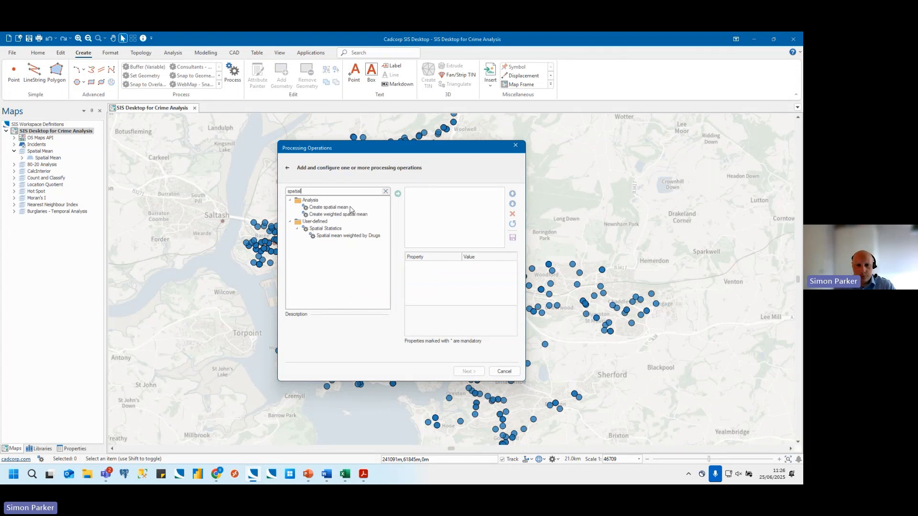
pyautogui.click(347, 209)
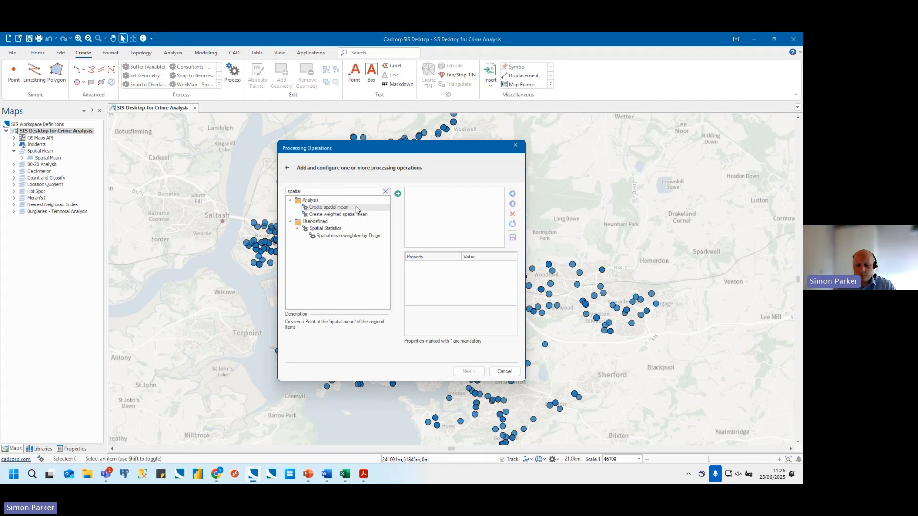
pyautogui.click(358, 215)
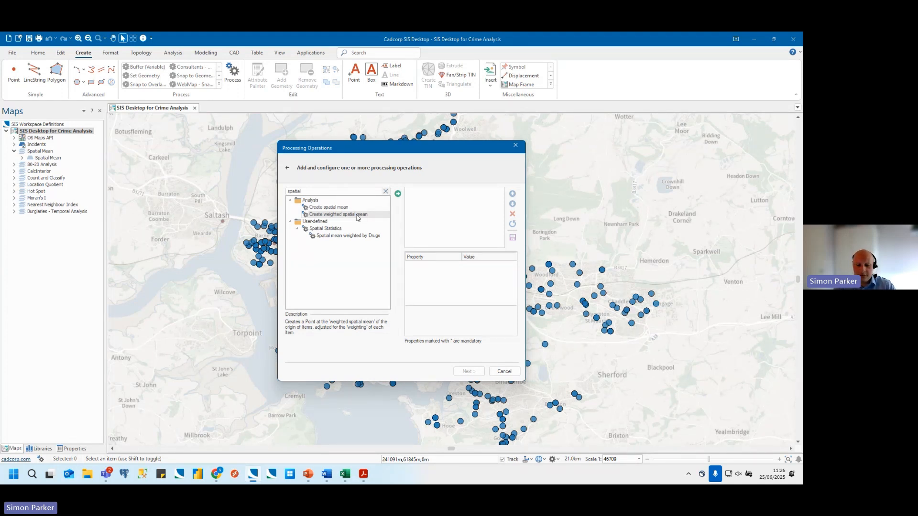
pyautogui.click(351, 208)
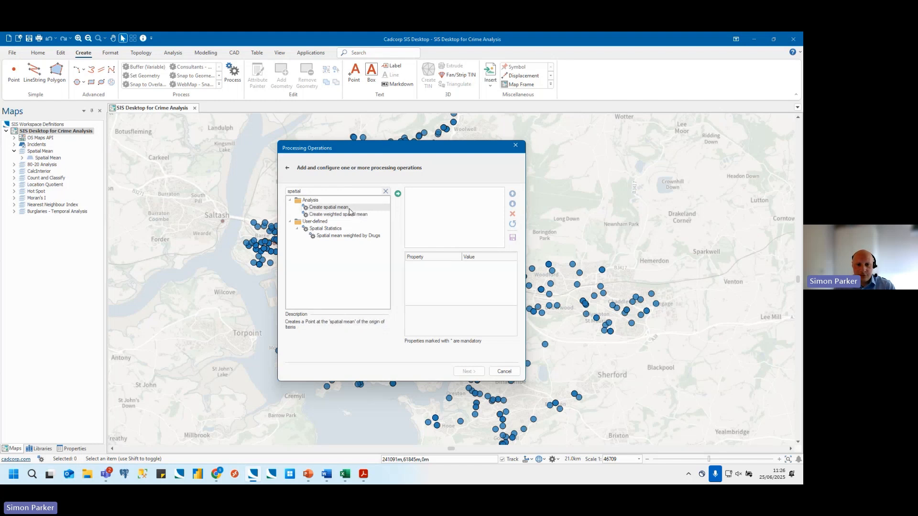
pyautogui.click(398, 194)
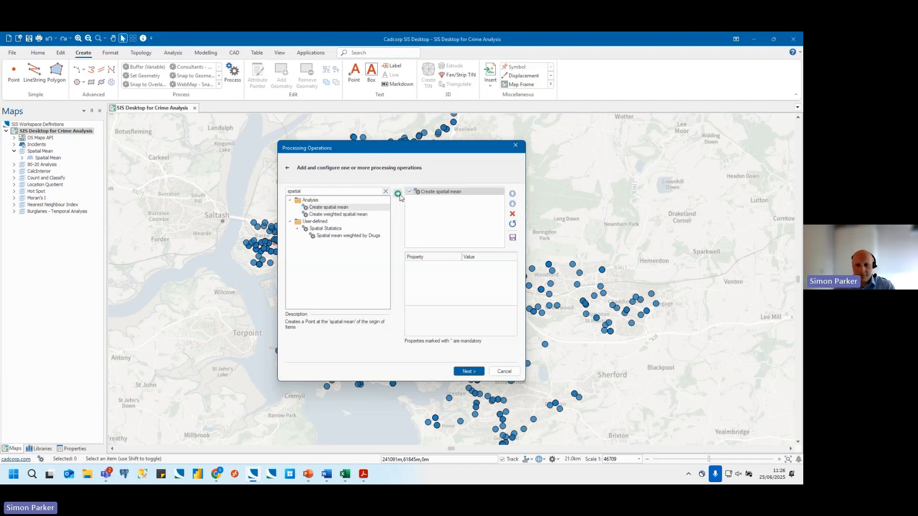
pyautogui.click(463, 373)
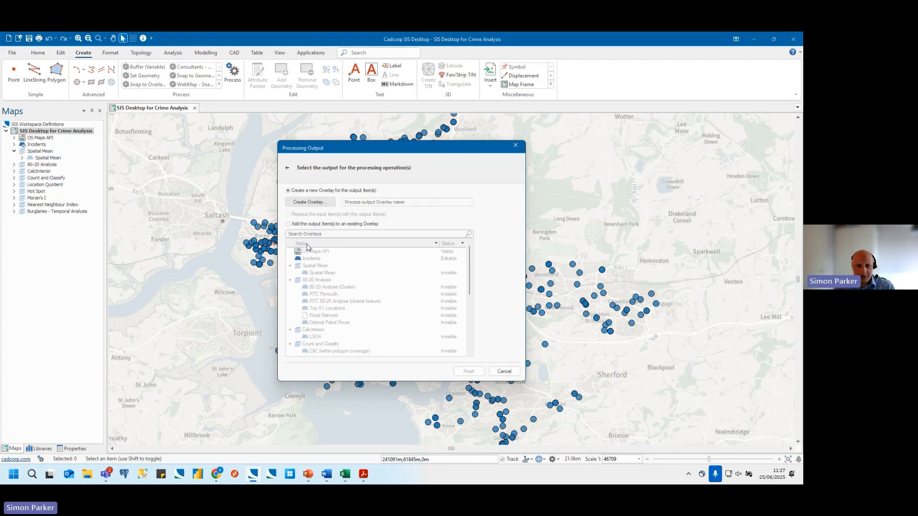
# Add the output items to the existing Spatial Mean overlay and run the process.
pyautogui.click(300, 224)
pyautogui.click(321, 273)
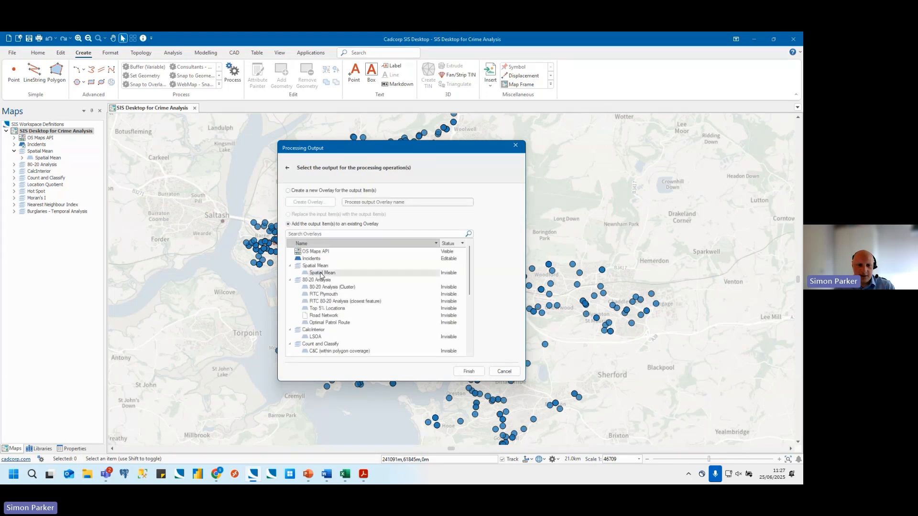
pyautogui.click(474, 372)
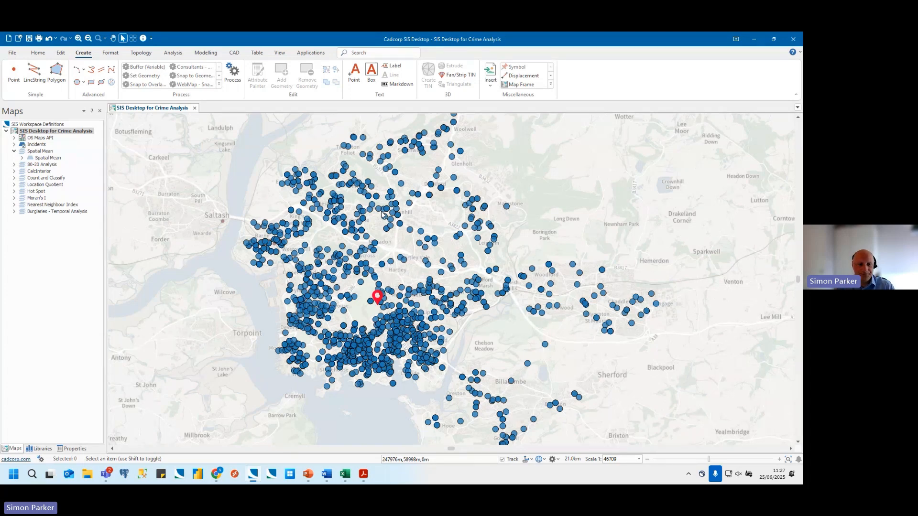
# Hide the Spatial Mean overlay, collapse its group and expand the 80-20 Analysis group.
pyautogui.click(31, 159)
pyautogui.click(15, 151)
pyautogui.click(14, 158)
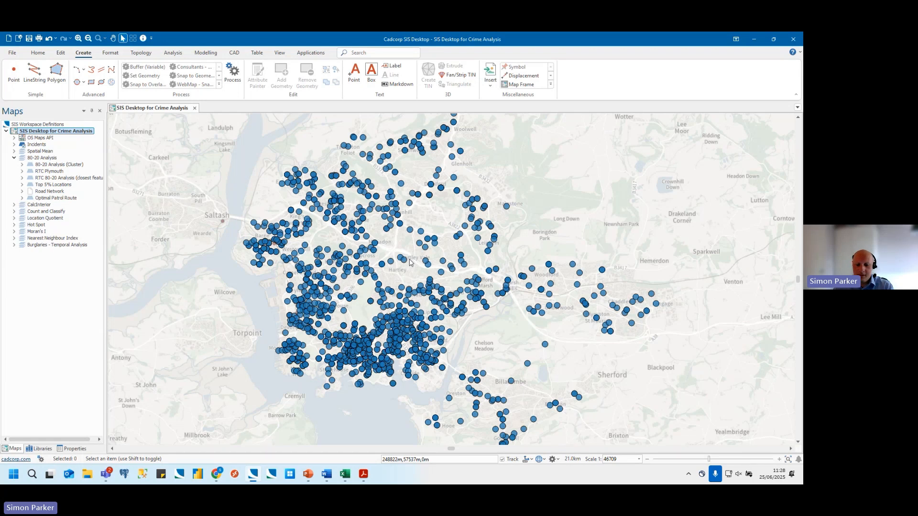
# Start another processing operation that uses the items from the Incidents overlay.
pyautogui.click(233, 72)
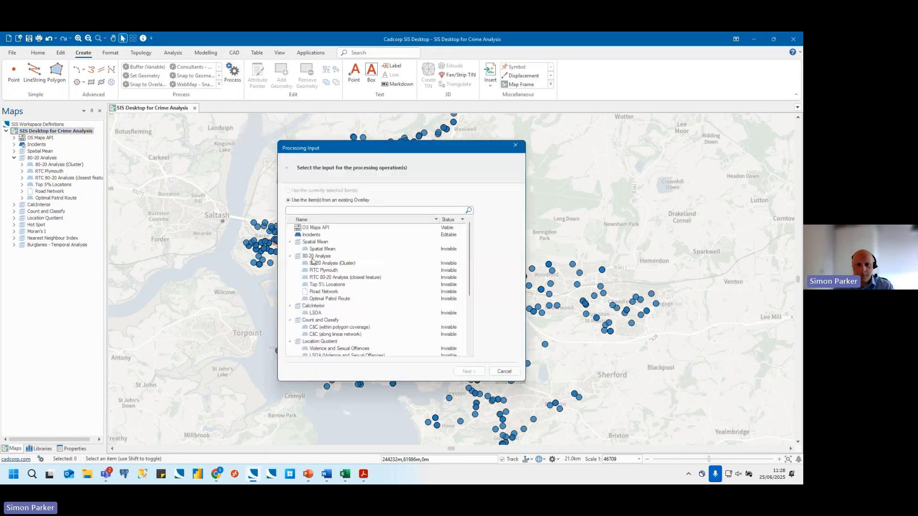
pyautogui.click(314, 236)
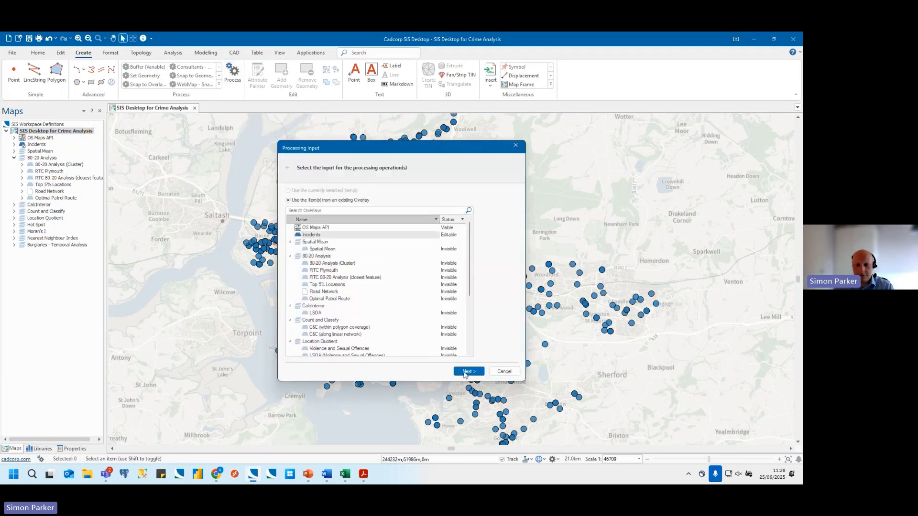
pyautogui.click(466, 372)
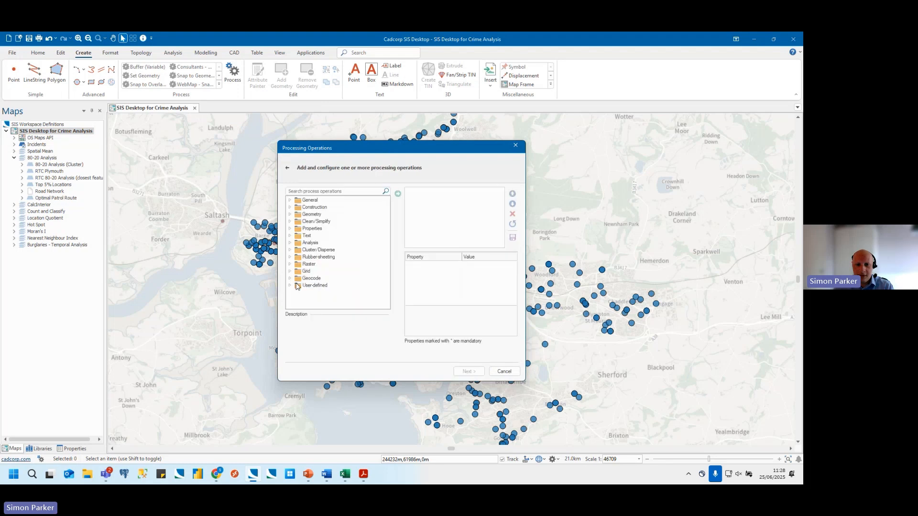
# Find the 80-20 Analysis (cluster) operation, add it to the process and set its radius to 200.
pyautogui.click(306, 192)
pyautogui.write('80')
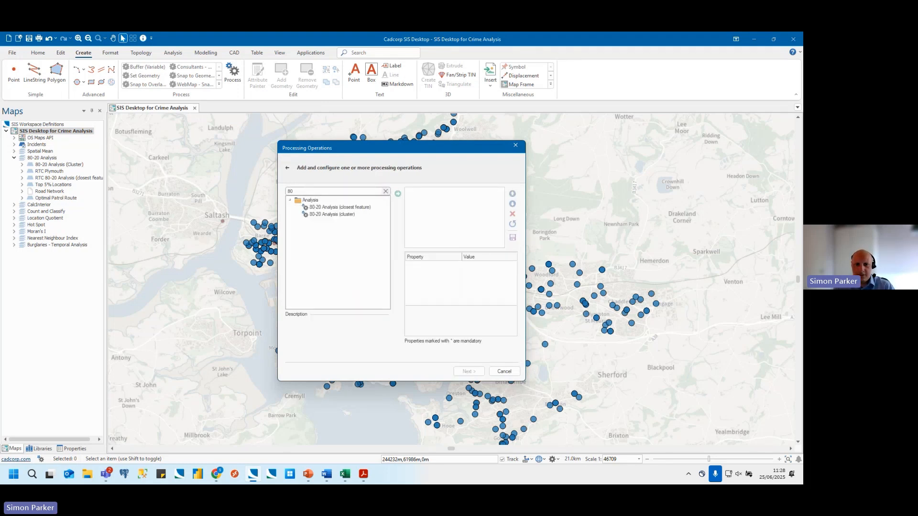
pyautogui.click(347, 218)
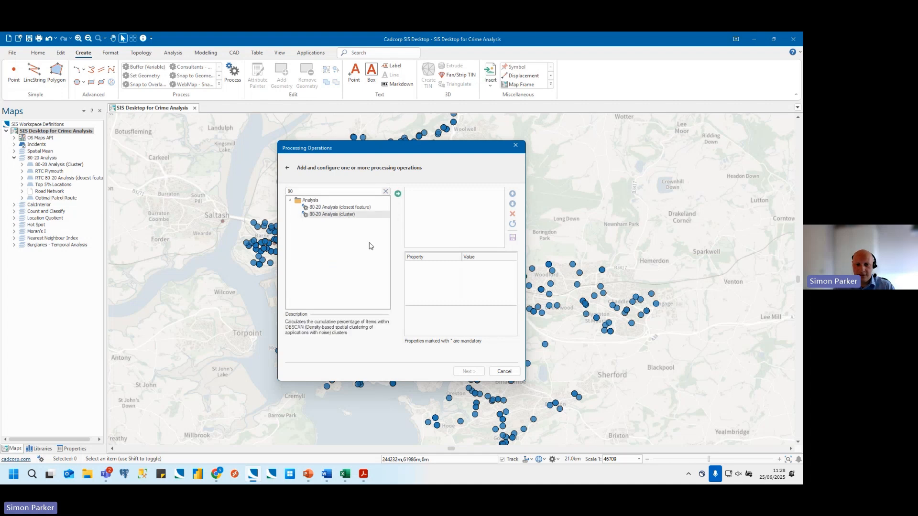
pyautogui.click(398, 194)
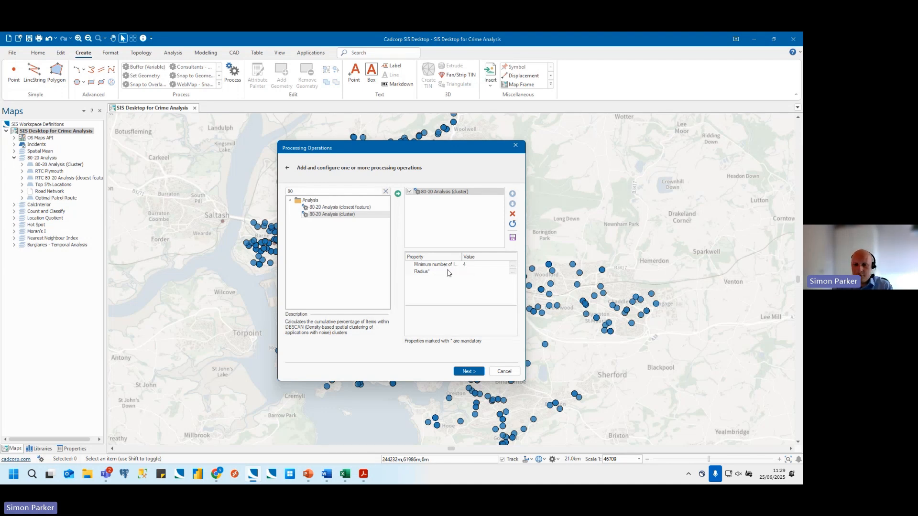
pyautogui.click(471, 271)
pyautogui.write('200')
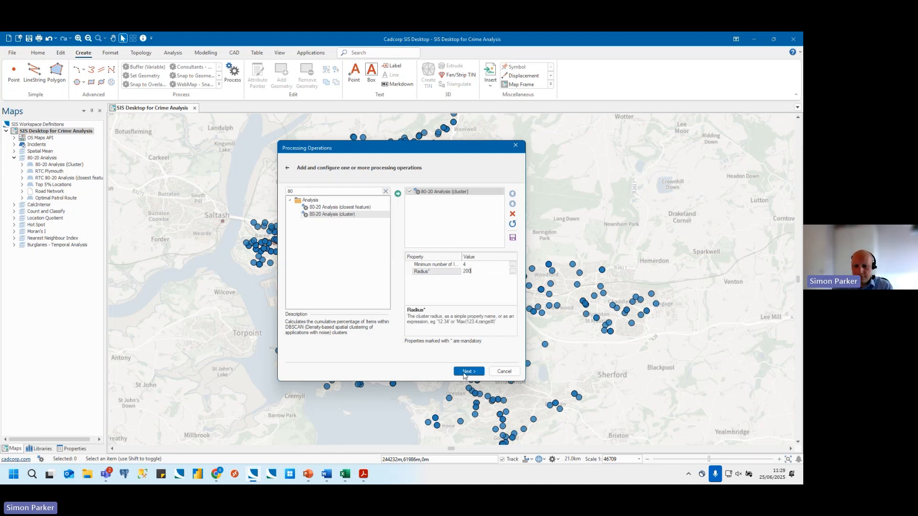
pyautogui.click(464, 373)
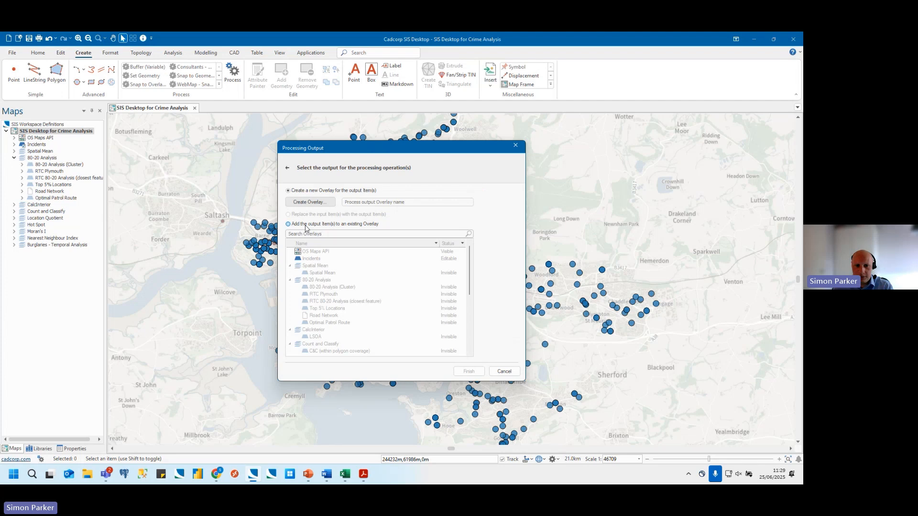
# Add the output items to the existing 80-20 Analysis (Cluster) overlay, run the process and hide the Incidents overlay.
pyautogui.click(327, 287)
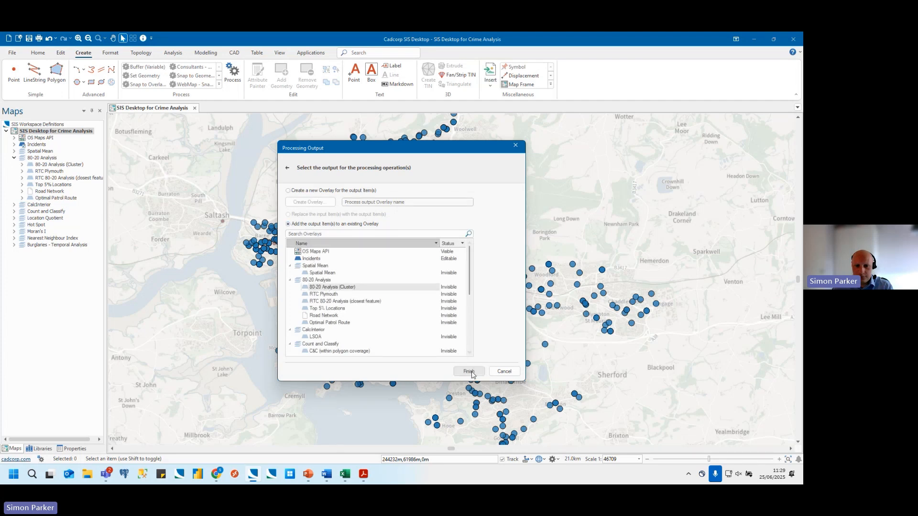
pyautogui.click(468, 372)
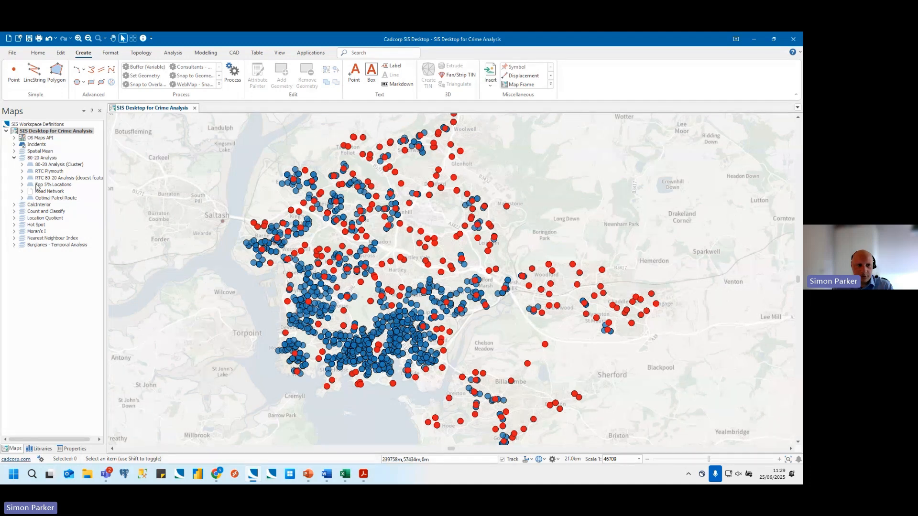
pyautogui.click(22, 145)
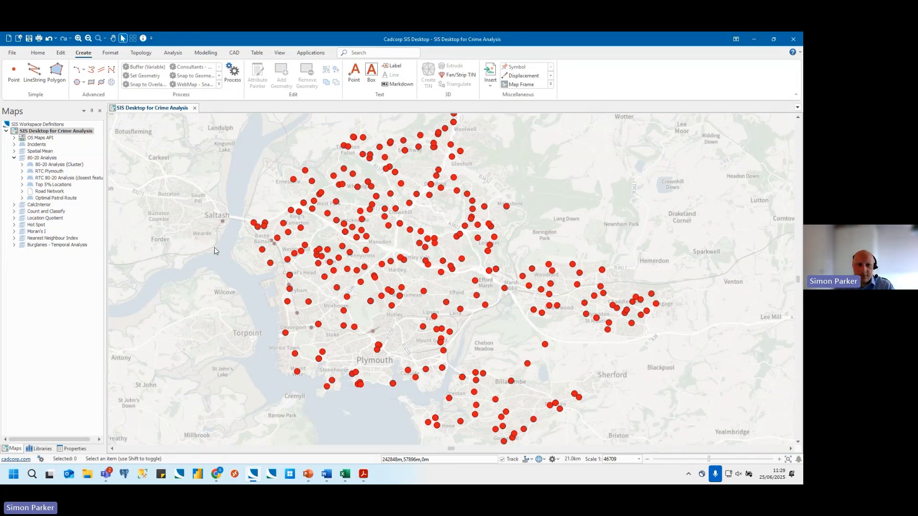
# Open the 80-20 Analysis (Cluster) overlay's schema in a table window.
pyautogui.click(22, 164)
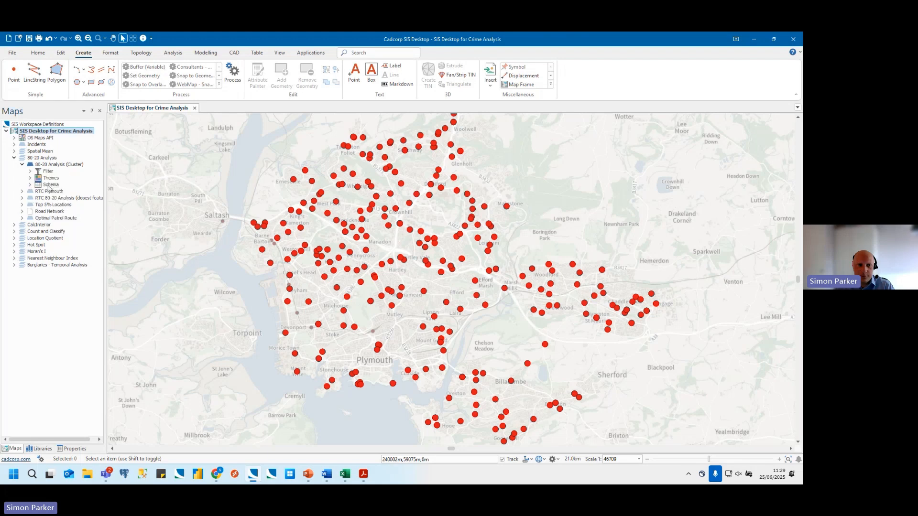
pyautogui.rightClick(49, 186)
pyautogui.click(68, 192)
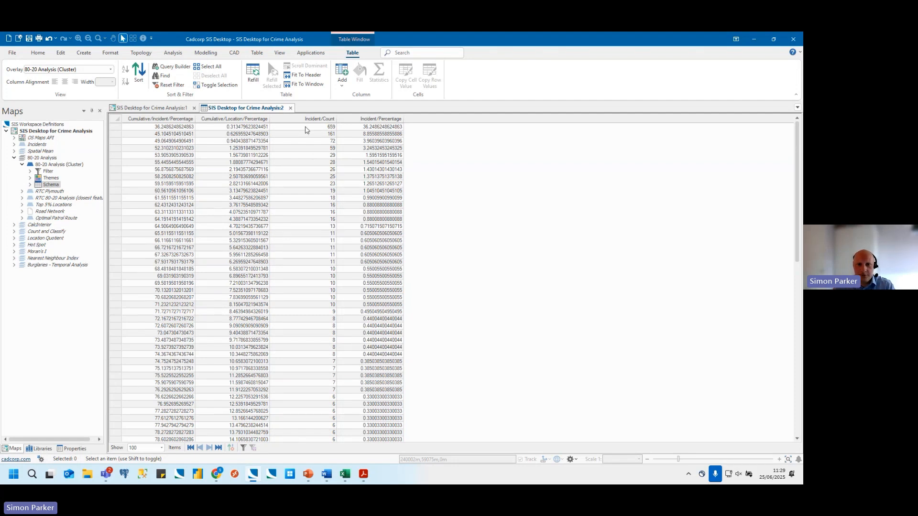
# Examine the incident counts and cumulative percentages in the cluster table down to the row nearest 80 percent of incidents.
pyautogui.click(306, 126)
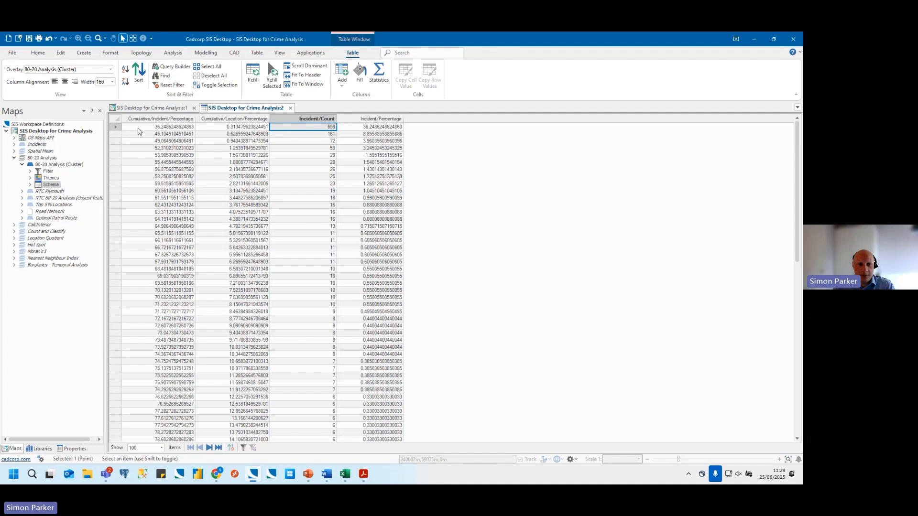
pyautogui.click(137, 128)
pyautogui.click(138, 127)
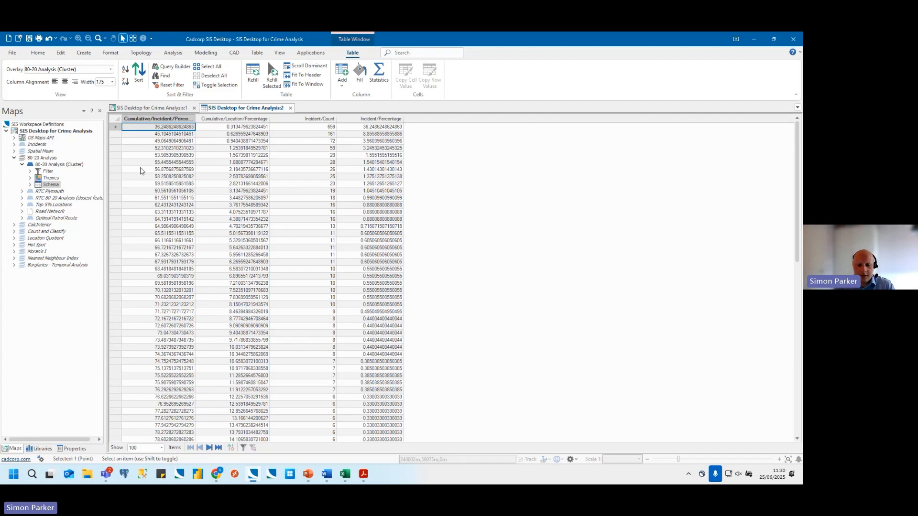
pyautogui.scroll(-4, 145, 175)
pyautogui.scroll(-6, 145, 175)
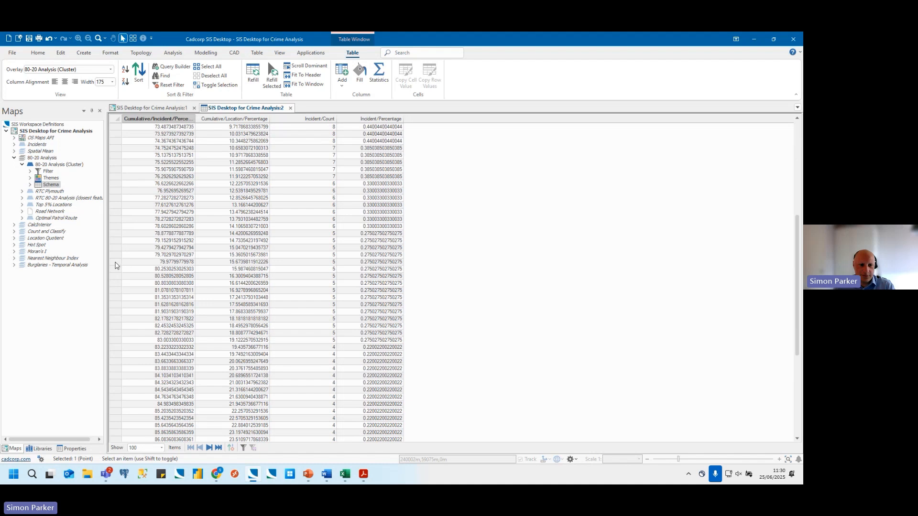
pyautogui.click(115, 262)
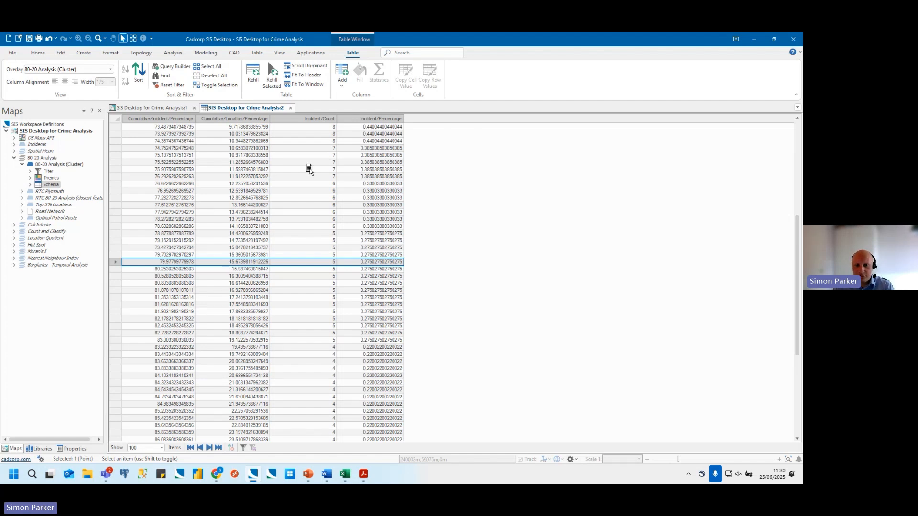
# Place the table beside the map in a vertical tab group and filter the cluster overlay to Cumulative/Incident/Percentage below 80.
pyautogui.rightClick(748, 291)
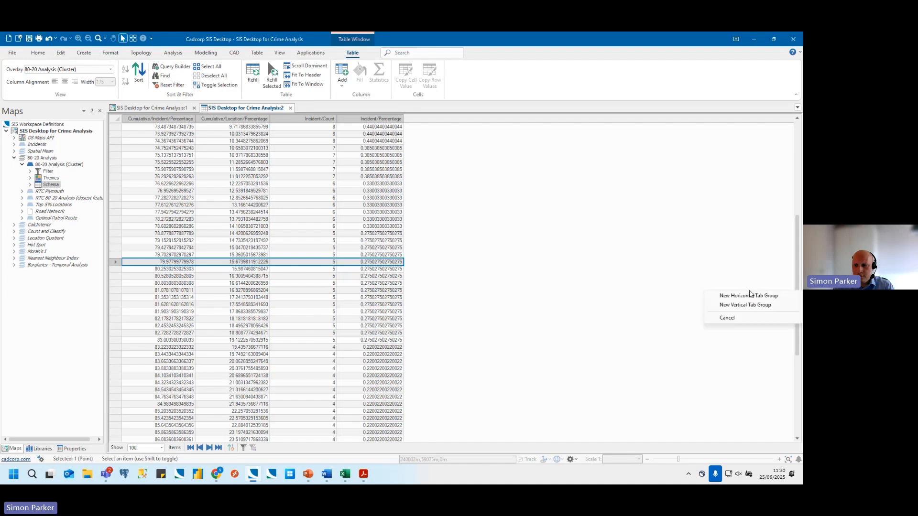
pyautogui.click(742, 307)
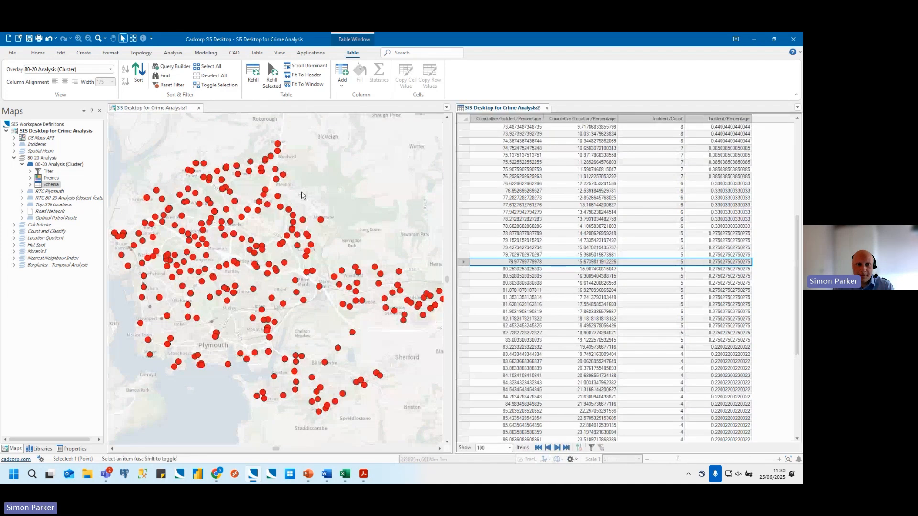
pyautogui.click(180, 70)
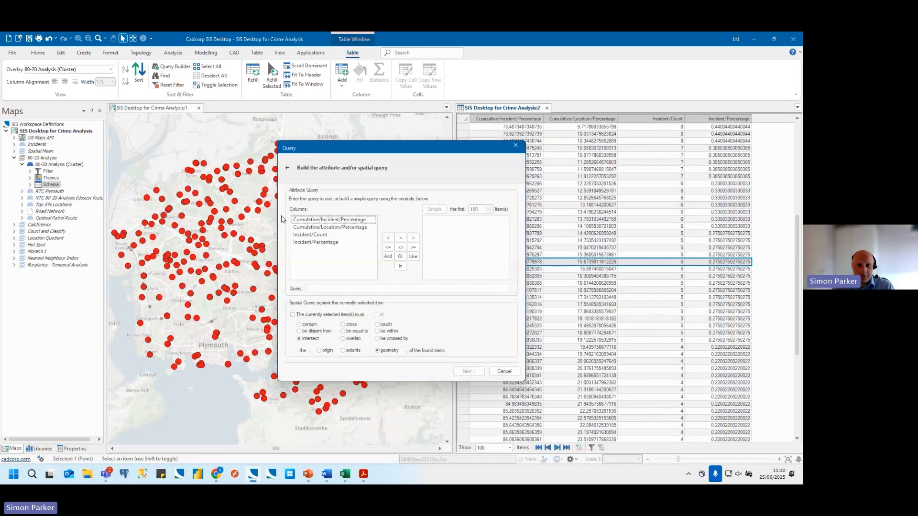
pyautogui.doubleClick(329, 219)
pyautogui.click(387, 238)
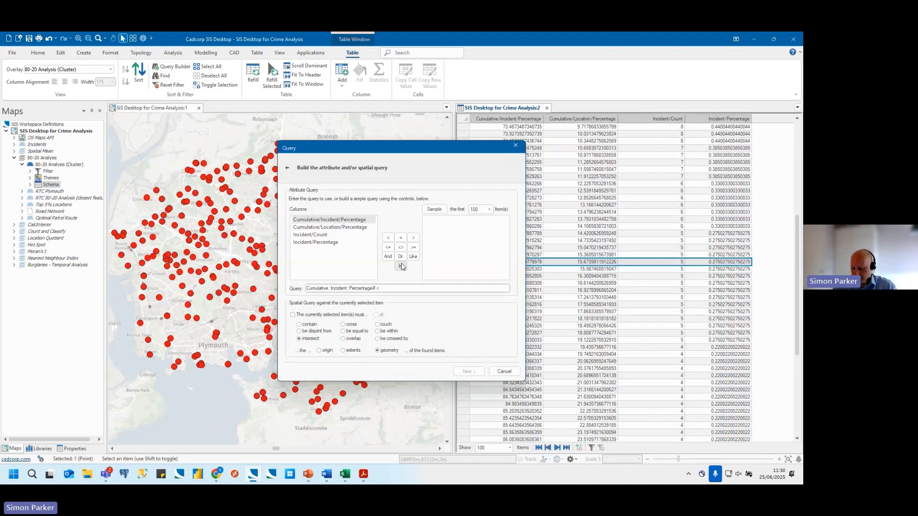
pyautogui.write('80')
pyautogui.click(471, 372)
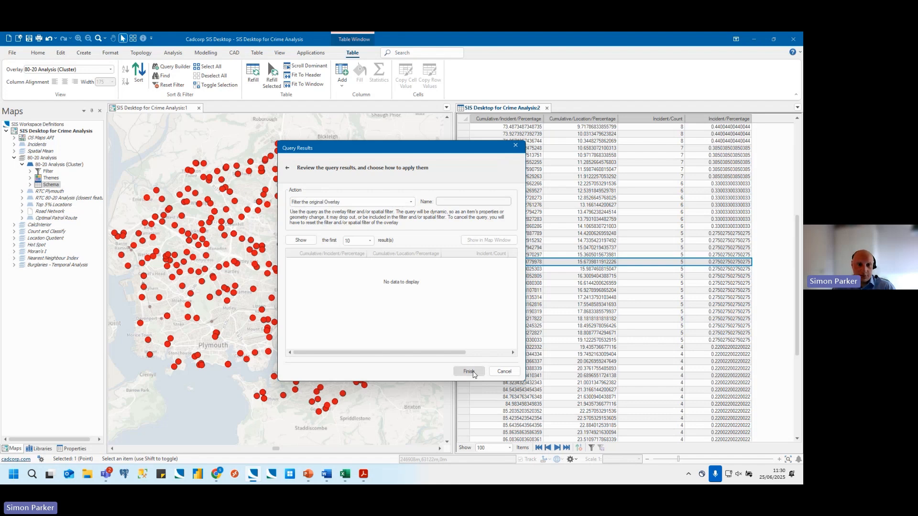
pyautogui.click(471, 372)
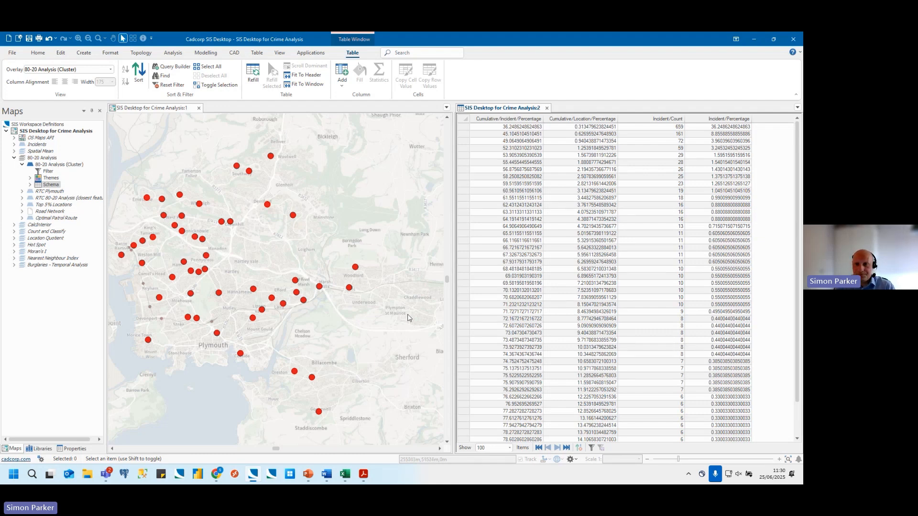
# Close the cluster table window, then collapse and hide the 80-20 Analysis (Cluster) overlay.
pyautogui.click(546, 107)
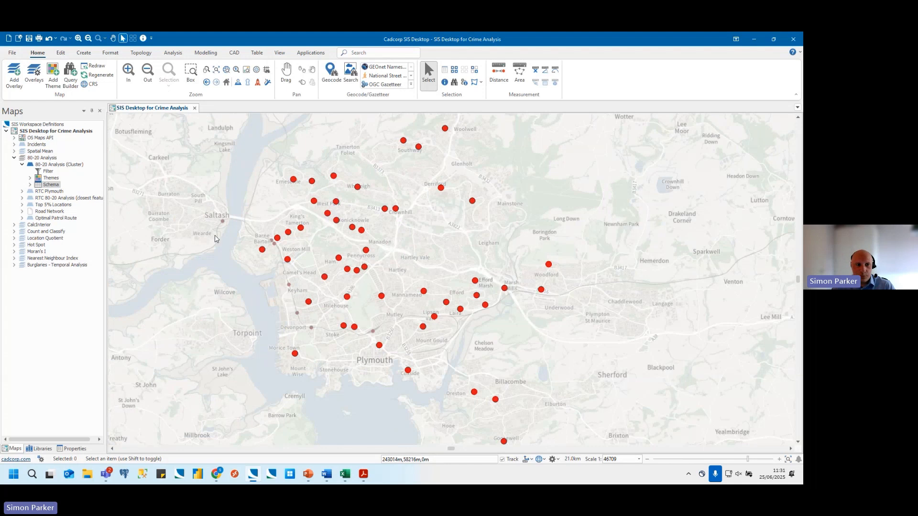
pyautogui.click(23, 165)
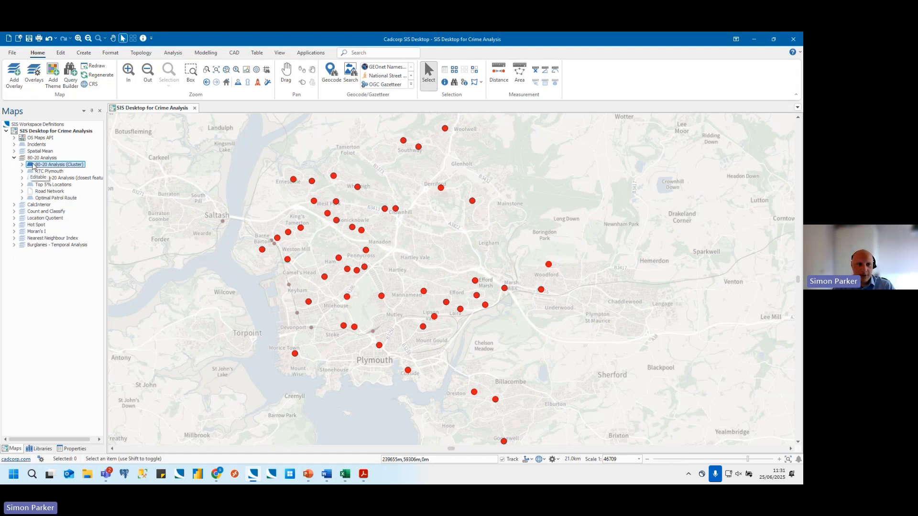
pyautogui.click(33, 164)
# View the RTC Plymouth overlay and the RTC 80-20 Analysis (closest feature) overlay one after the other, hiding each again.
pyautogui.click(30, 171)
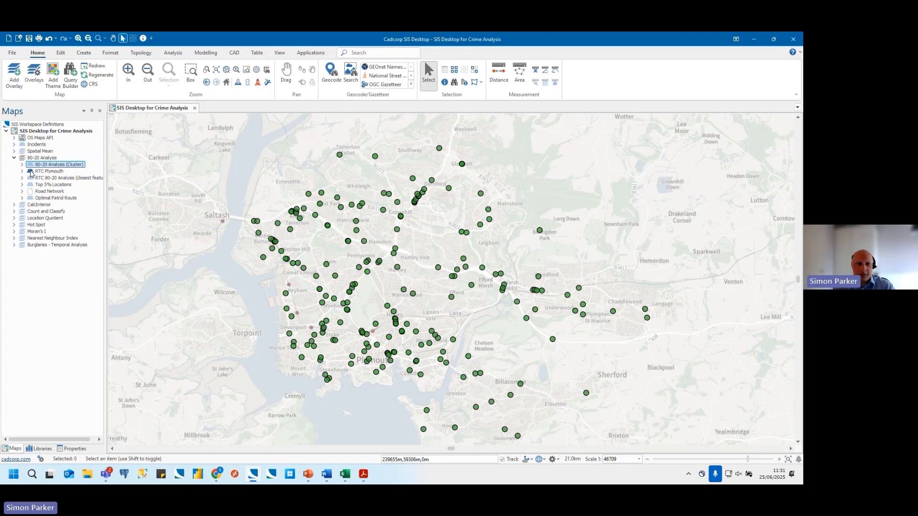
pyautogui.click(30, 171)
pyautogui.click(31, 178)
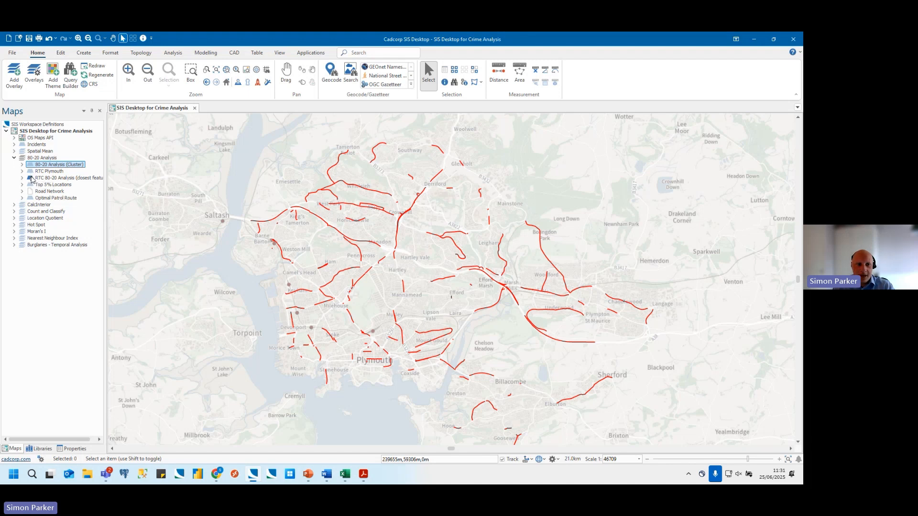
pyautogui.click(31, 178)
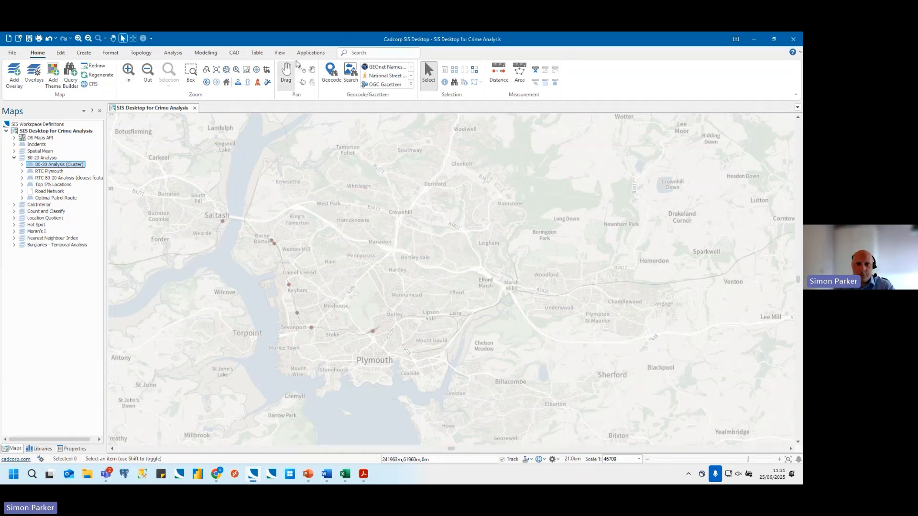
pyautogui.click(306, 53)
pyautogui.click(88, 81)
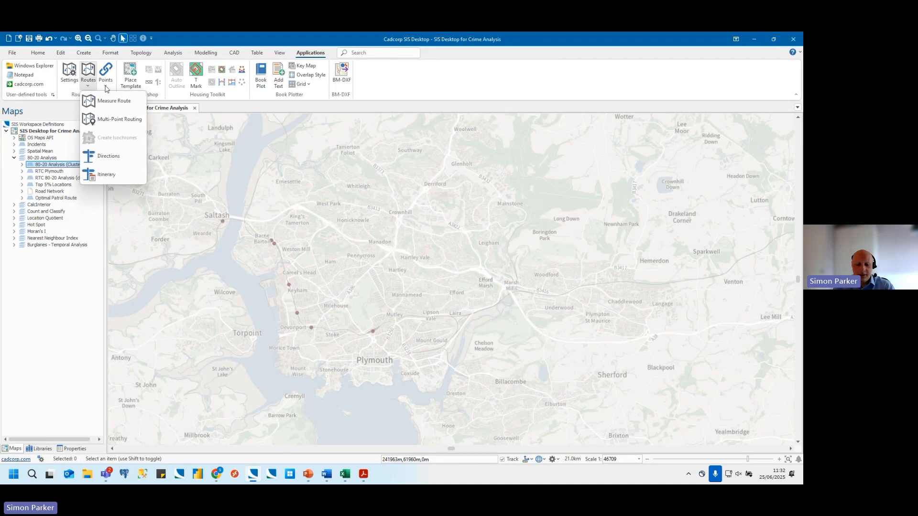
pyautogui.click(68, 109)
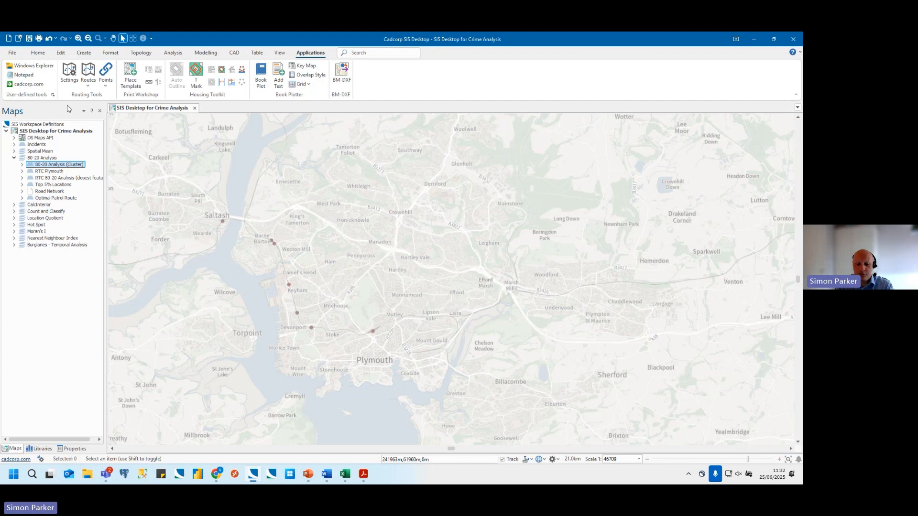
# View the Top 5% Locations overlay together with the Optimal Patrol Route overlay, hiding both again.
pyautogui.click(30, 186)
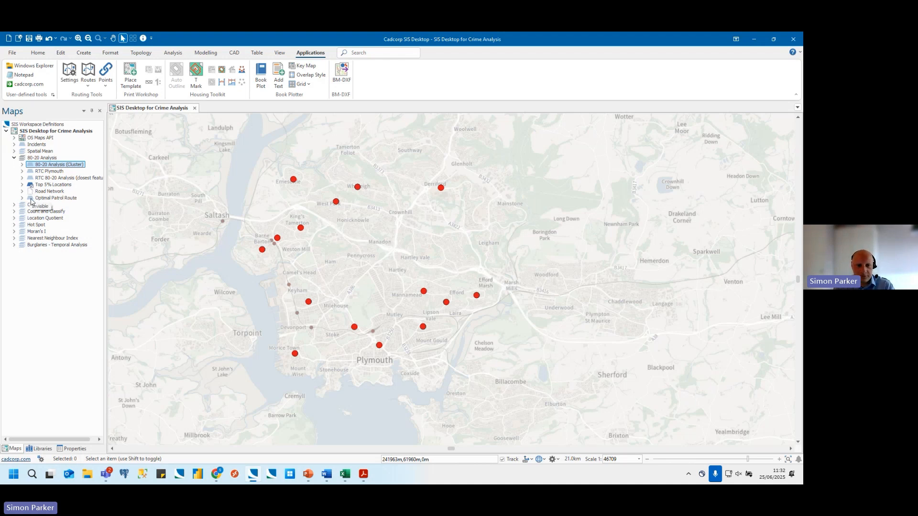
pyautogui.click(31, 199)
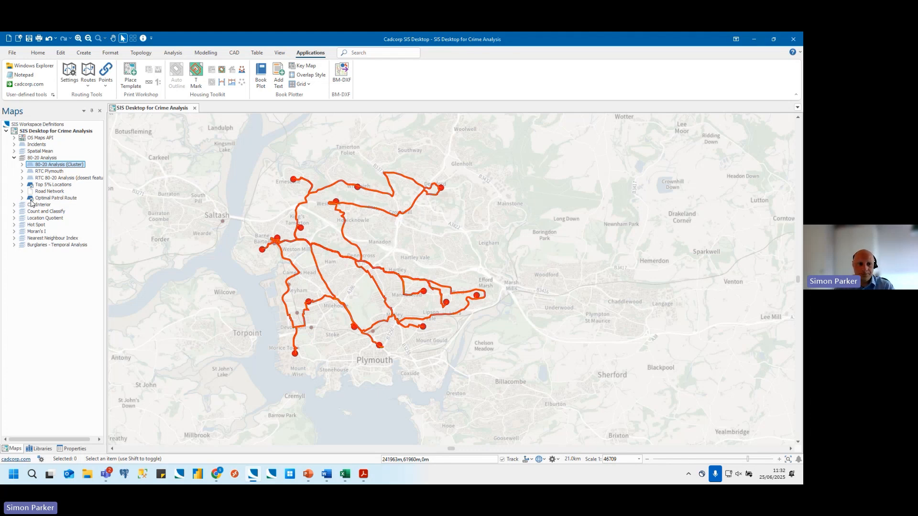
pyautogui.click(31, 204)
pyautogui.click(30, 185)
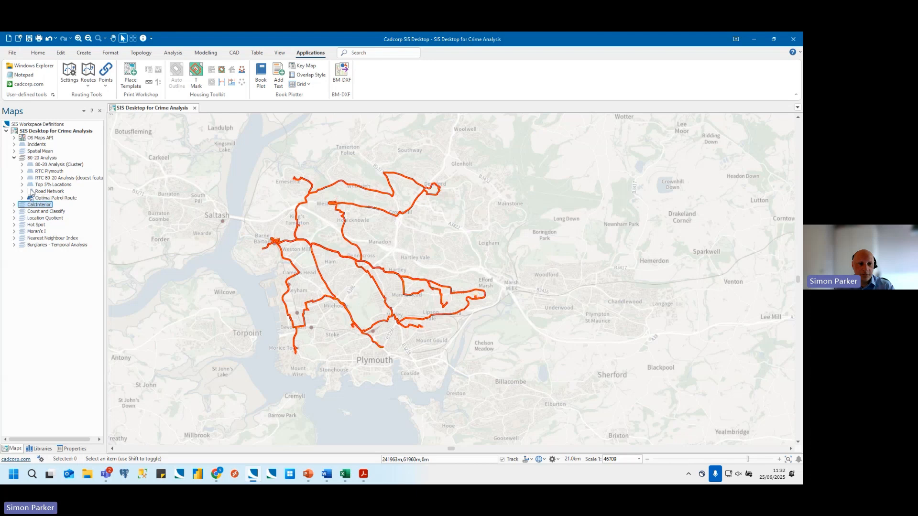
pyautogui.click(30, 197)
# Collapse the 80-20 Analysis group, then show the LSOA overlay in the CalcInterior group and fit the map to its extent.
pyautogui.click(14, 158)
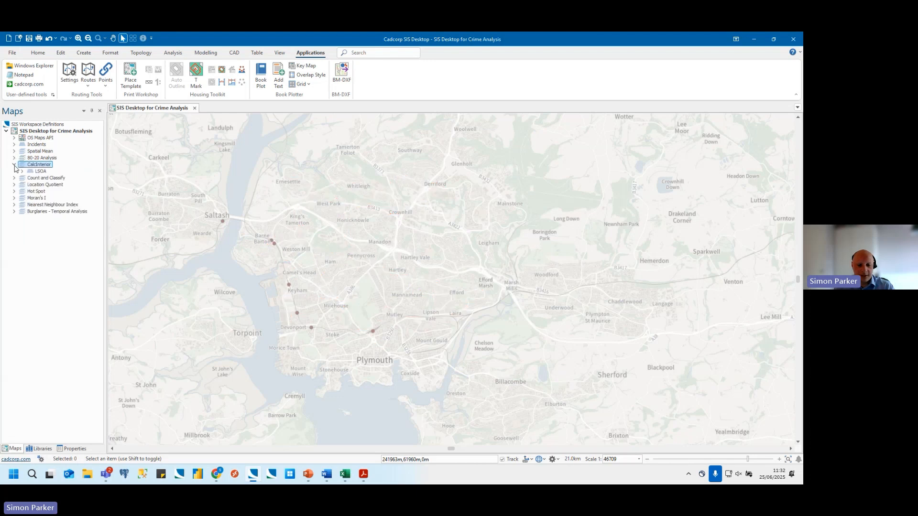
pyautogui.click(14, 164)
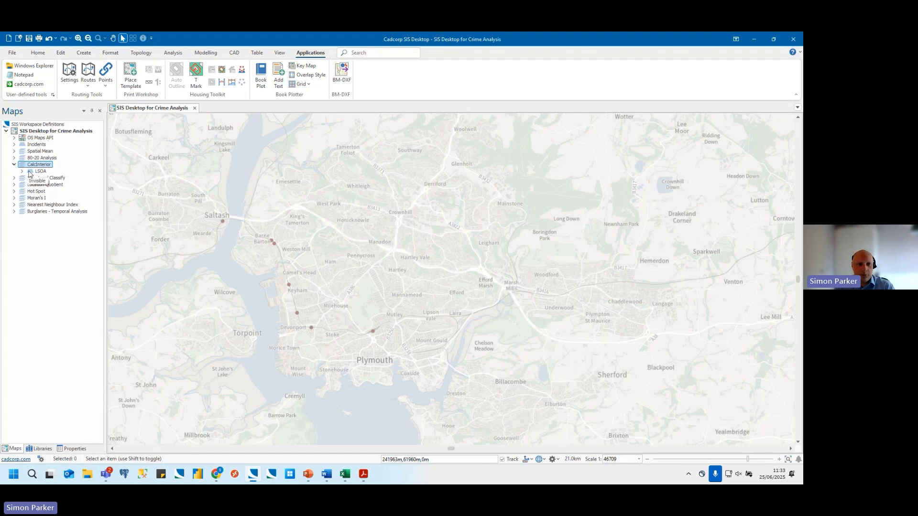
pyautogui.click(30, 173)
pyautogui.rightClick(40, 171)
pyautogui.click(66, 195)
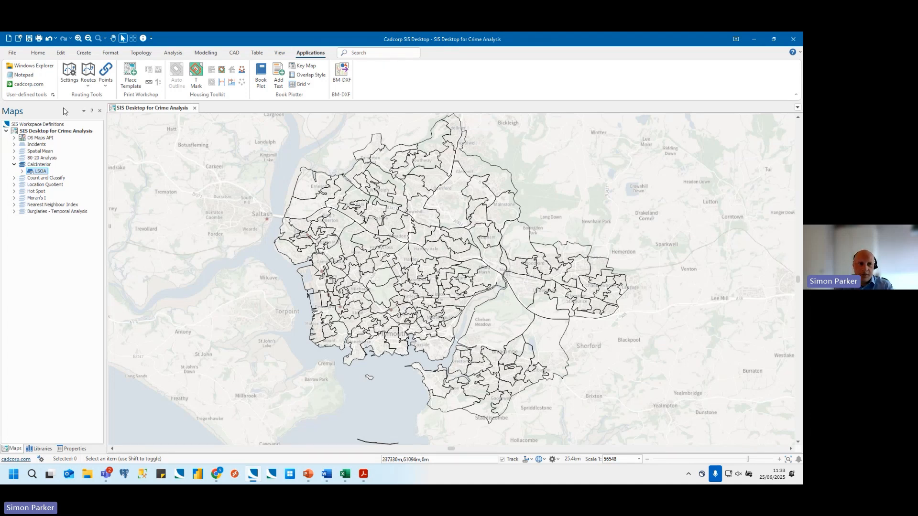
# Add a spatial expression column to the LSOA schema that counts the items of the Incidents overlay within each polygon.
pyautogui.click(38, 52)
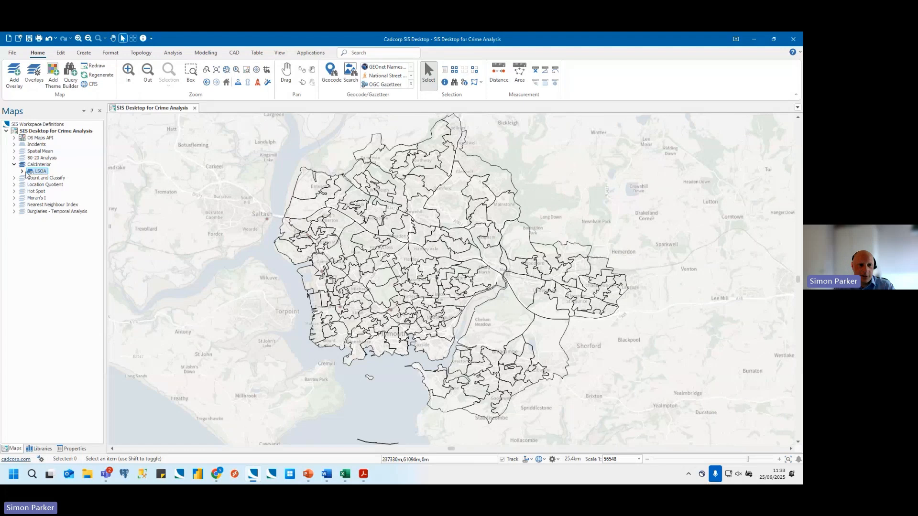
pyautogui.click(22, 173)
pyautogui.rightClick(46, 192)
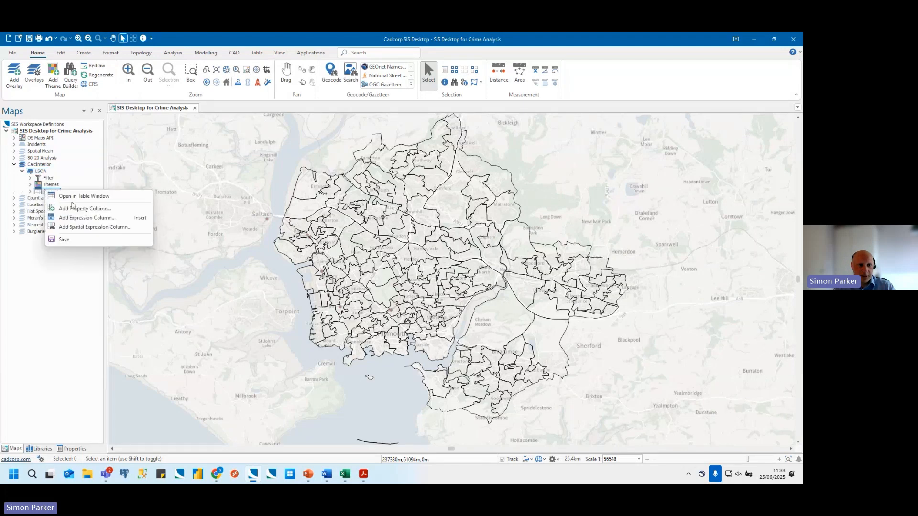
pyautogui.click(87, 228)
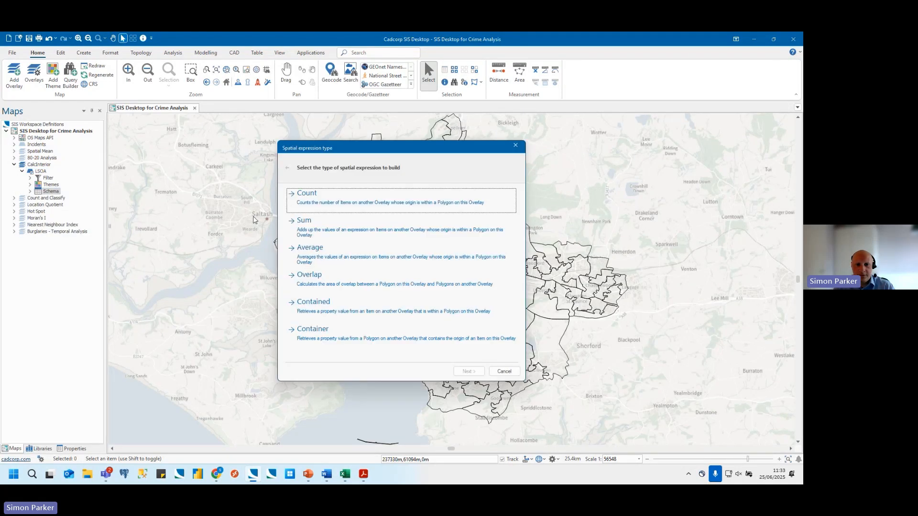
pyautogui.click(328, 199)
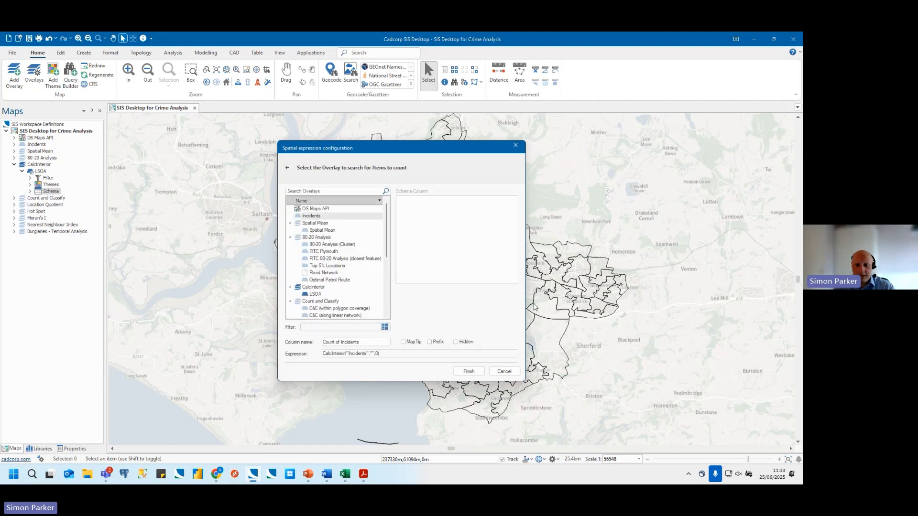
pyautogui.click(479, 374)
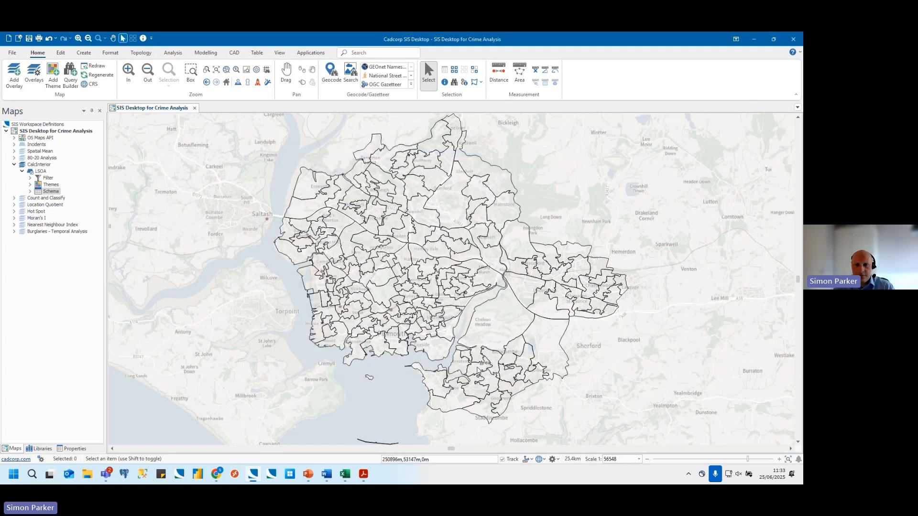
# Inspect the schema values, including the incident count, of an LSOA polygon in central Plymouth.
pyautogui.click(444, 82)
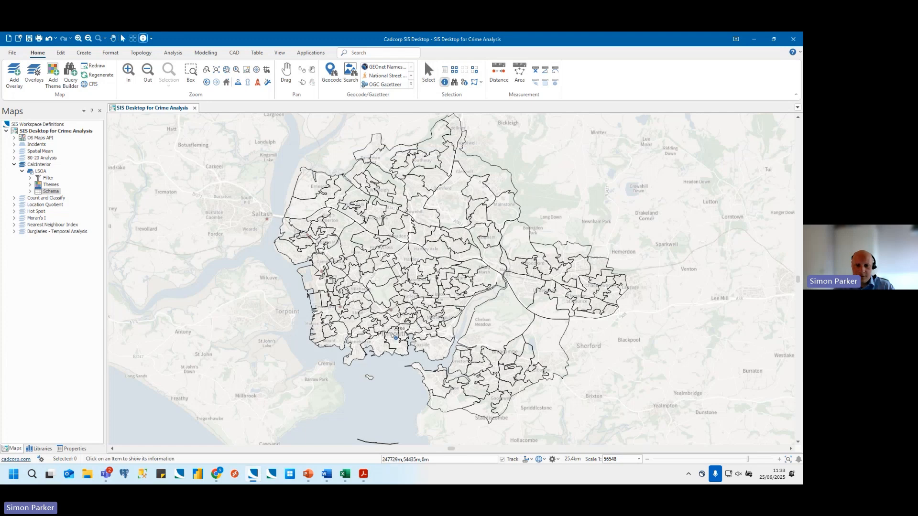
pyautogui.click(393, 338)
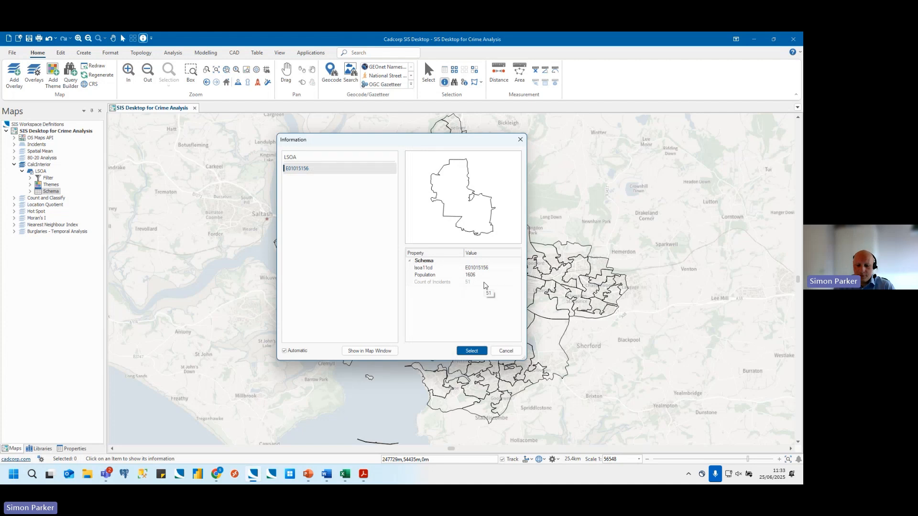
# Finish checking the polygon's incident count, then start a Ranges theme on the LSOA overlay using the Count of Incidents column.
pyautogui.click(478, 282)
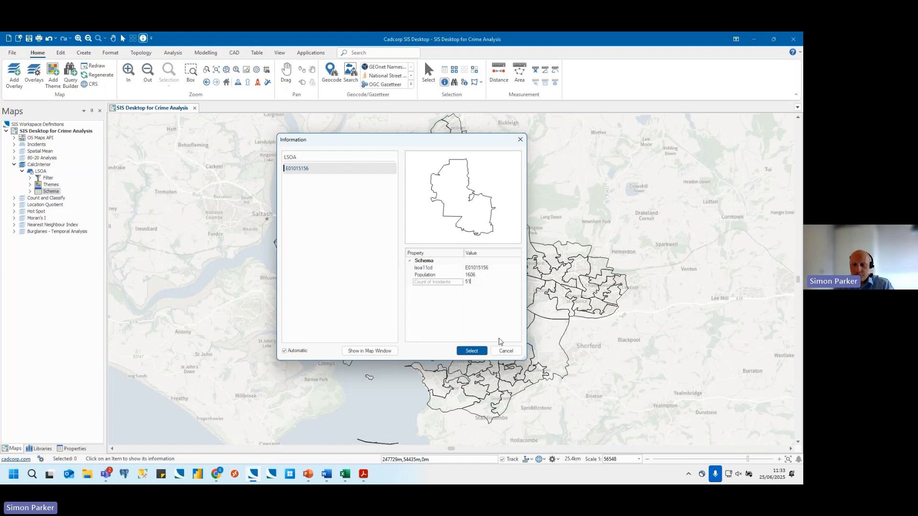
pyautogui.click(506, 351)
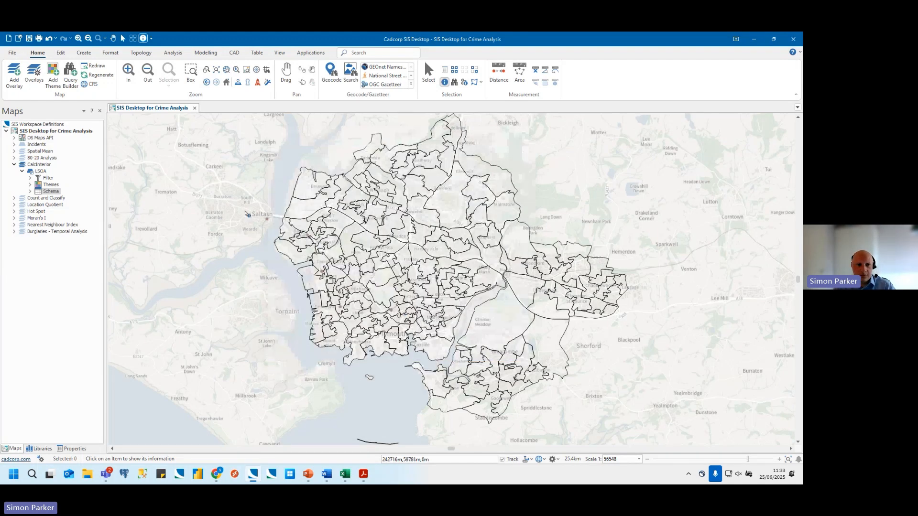
pyautogui.click(53, 84)
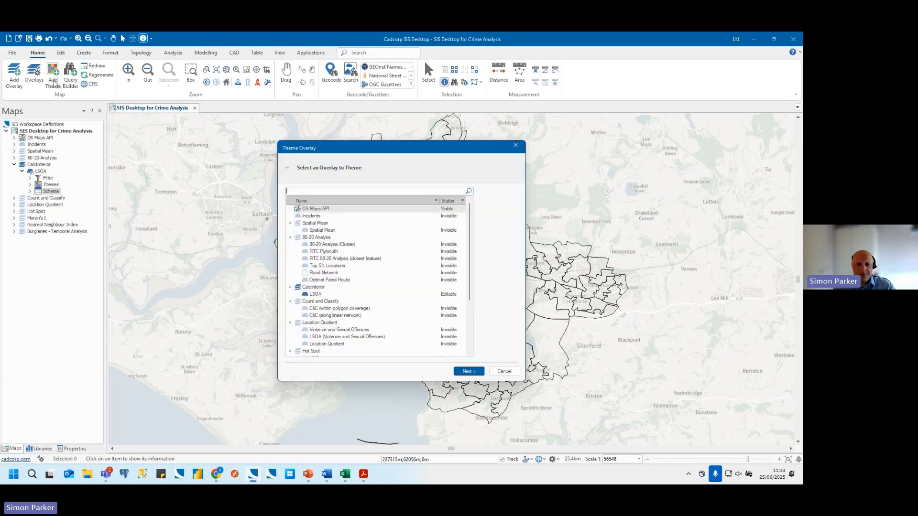
pyautogui.click(319, 295)
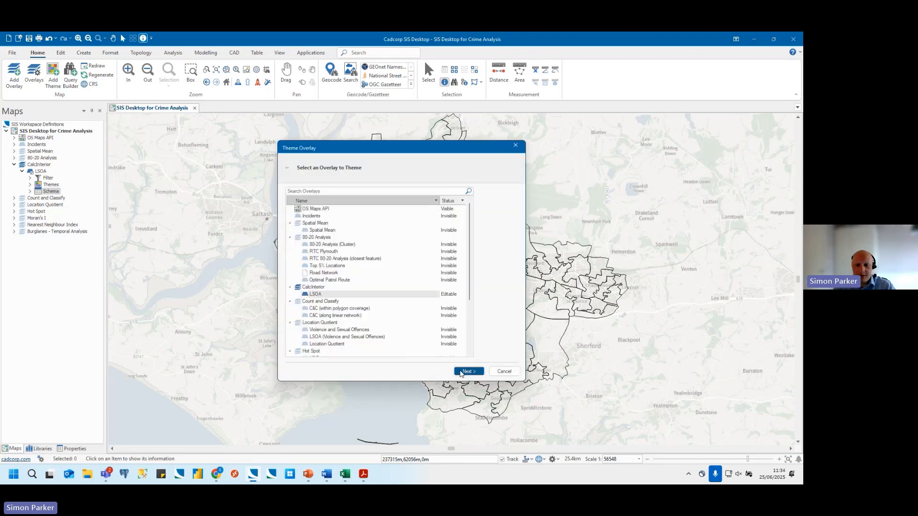
pyautogui.click(468, 372)
pyautogui.click(383, 227)
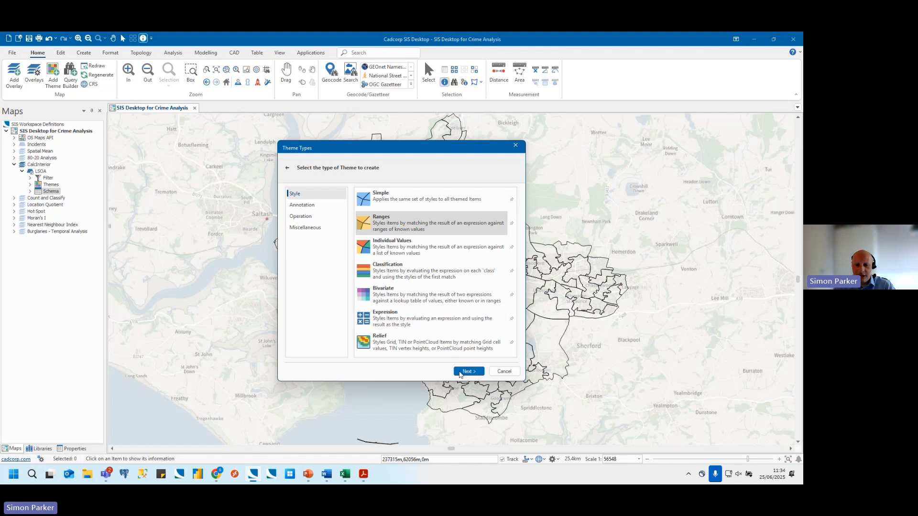
pyautogui.click(466, 372)
pyautogui.click(354, 237)
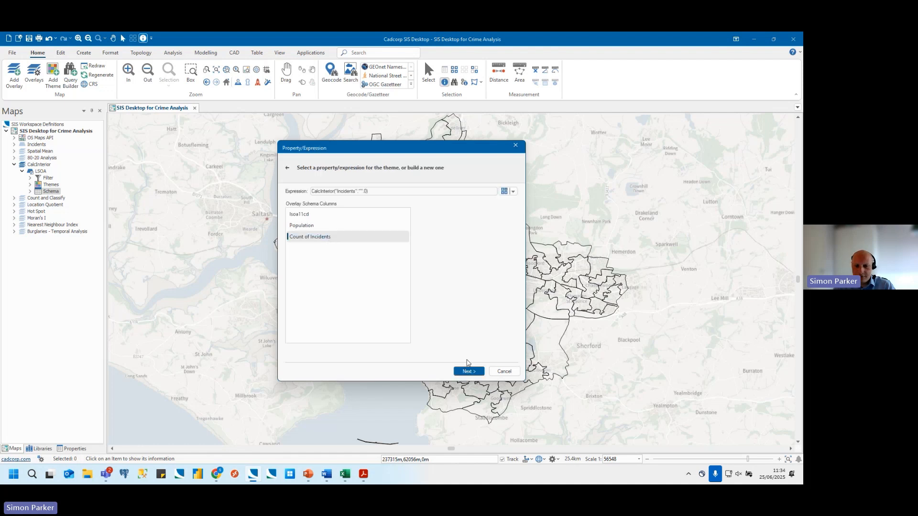
pyautogui.click(469, 371)
# Divide the incident counts into 5 equal ranges rounded to 10 and continue to the range styles.
pyautogui.click(439, 264)
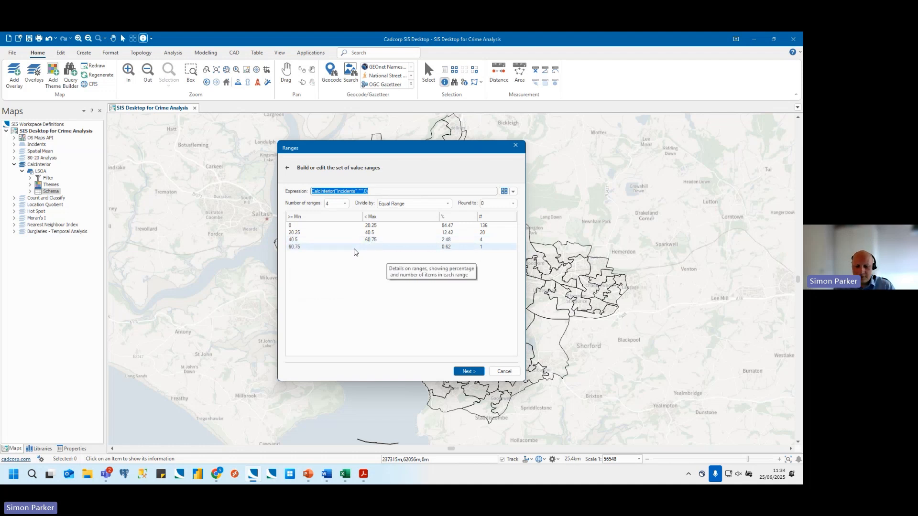
pyautogui.click(340, 204)
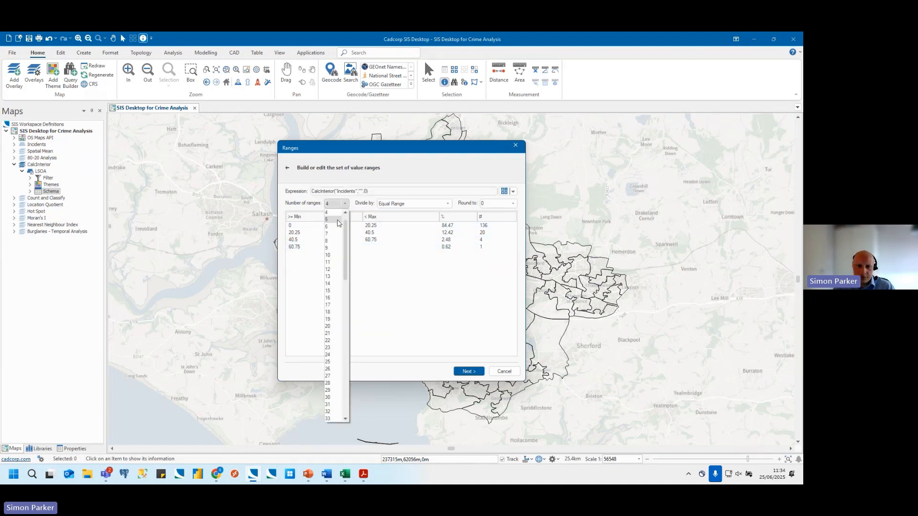
pyautogui.click(337, 219)
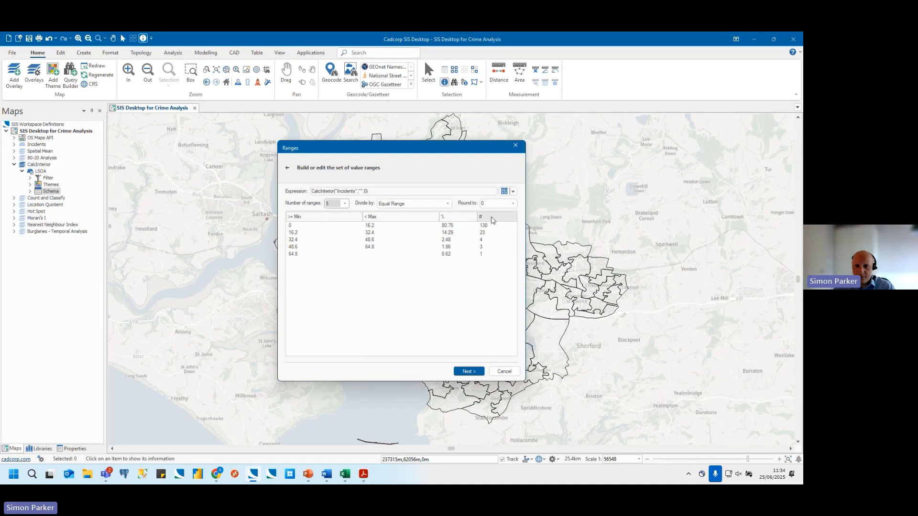
pyautogui.click(513, 203)
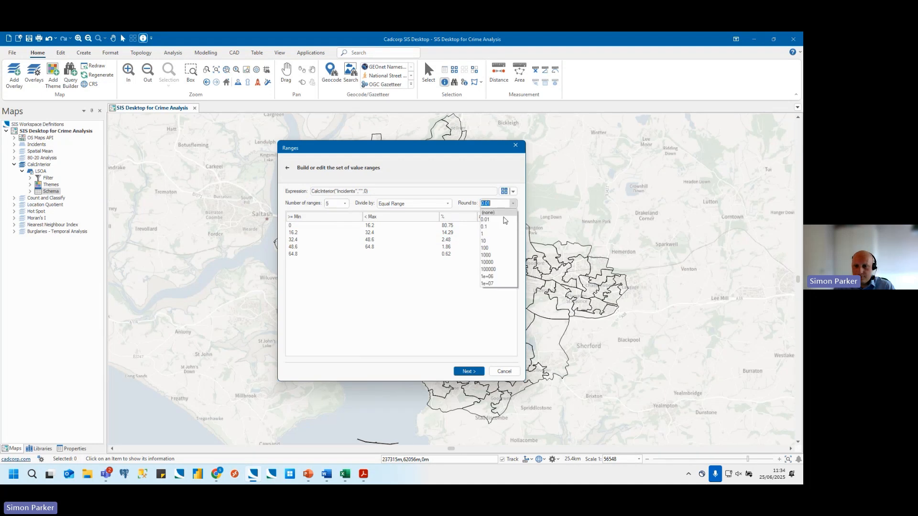
pyautogui.click(497, 241)
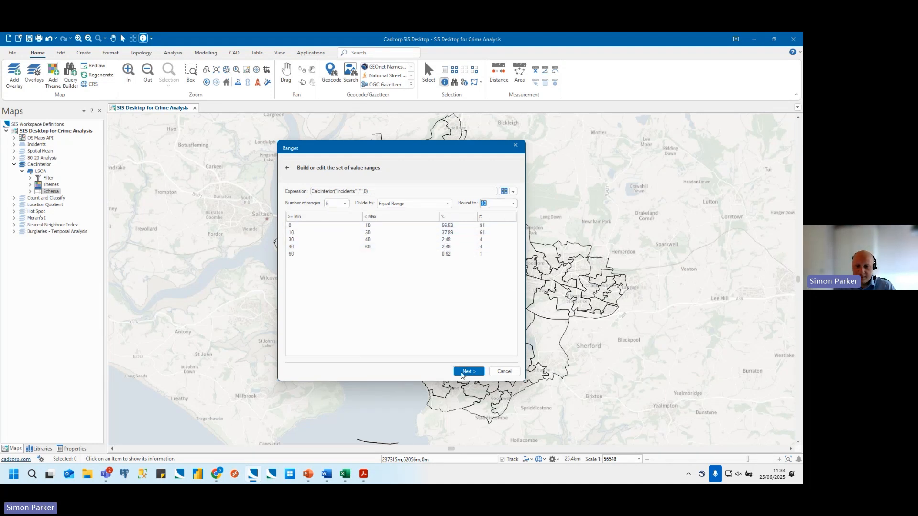
pyautogui.click(468, 371)
# Apply the Black pen to all of the theme's value ranges.
pyautogui.moveTo(337, 199); pyautogui.dragTo(328, 228)
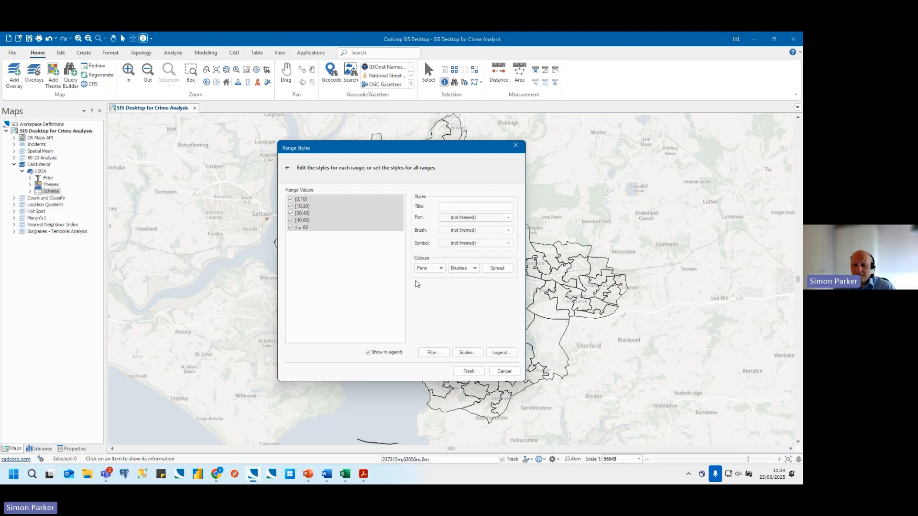
pyautogui.click(508, 217)
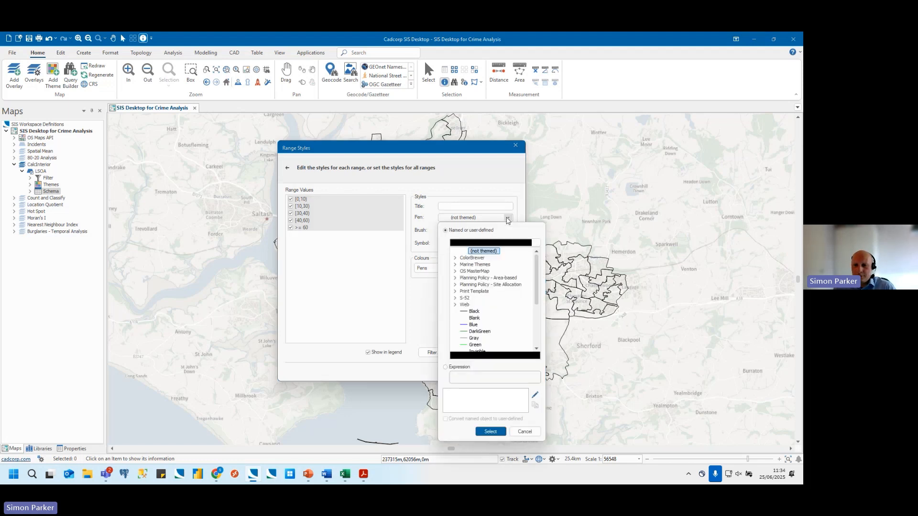
pyautogui.click(474, 311)
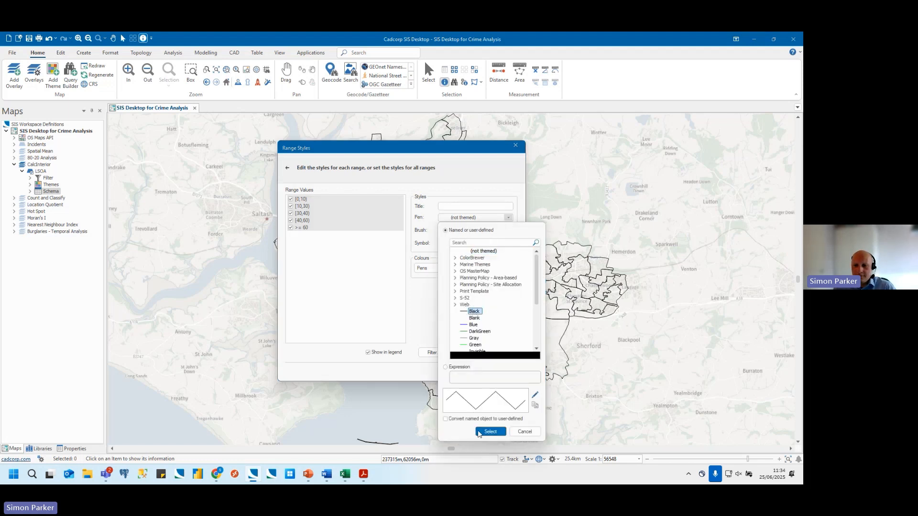
pyautogui.click(478, 434)
# Colour the range brushes with the ColorBrewer Sequential Reds scheme and finish the LSOA theme.
pyautogui.click(473, 268)
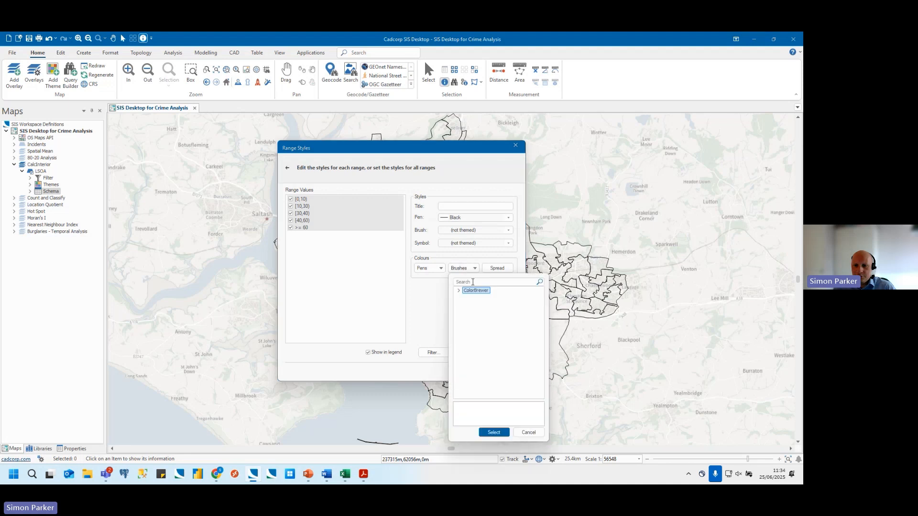
pyautogui.click(459, 290)
pyautogui.click(467, 317)
pyautogui.click(484, 384)
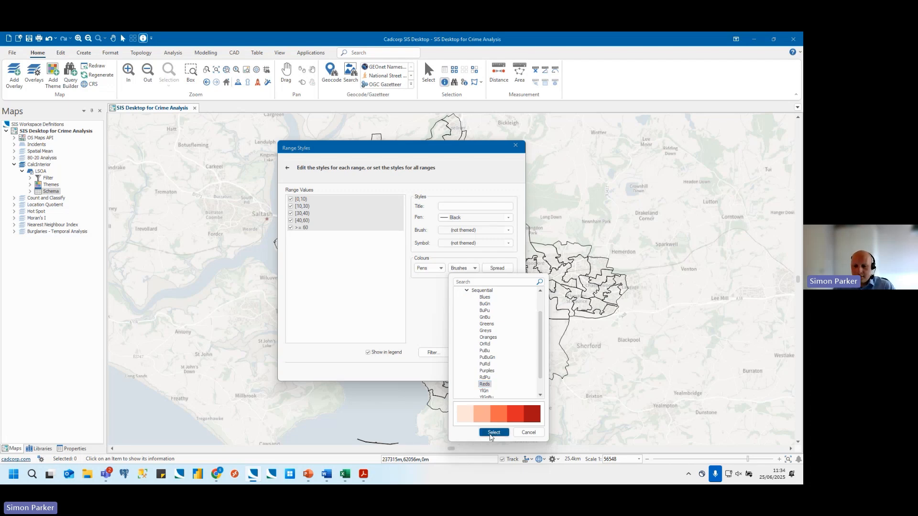
pyautogui.click(494, 432)
pyautogui.click(467, 352)
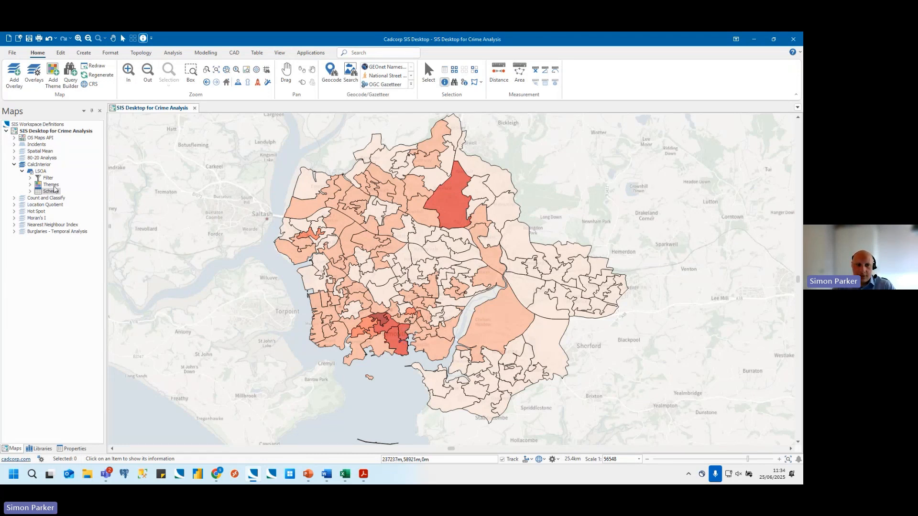
# Hide the LSOA overlay and collapse CalcInterior, then show the C&C (within polygon coverage) overlay in the Count and Classify group.
pyautogui.click(30, 171)
pyautogui.click(14, 165)
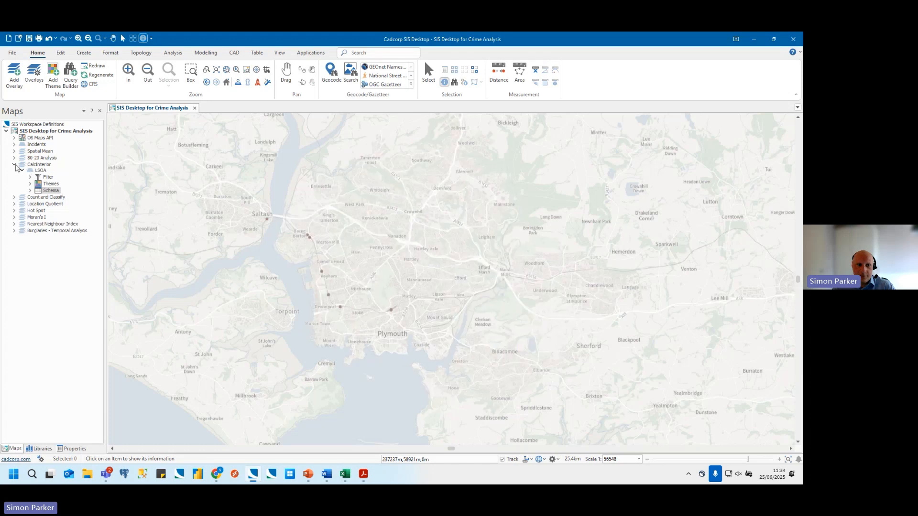
pyautogui.click(14, 171)
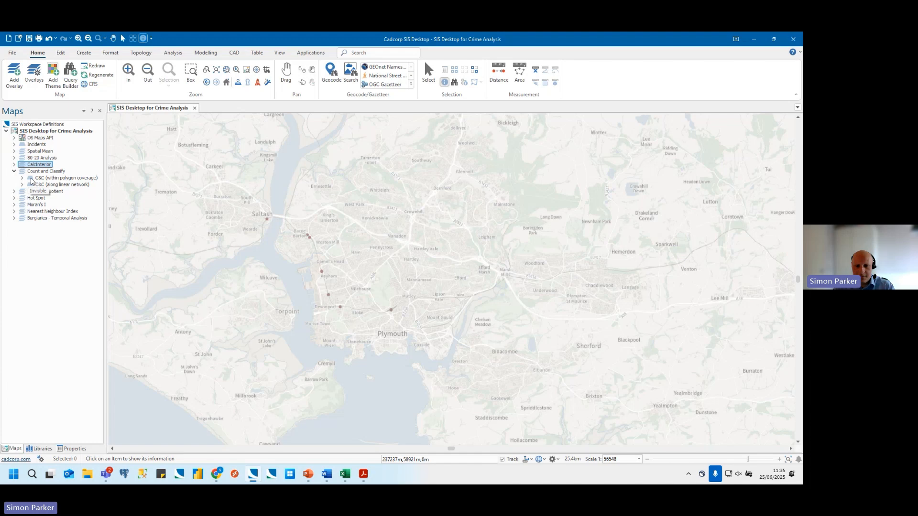
pyautogui.click(31, 179)
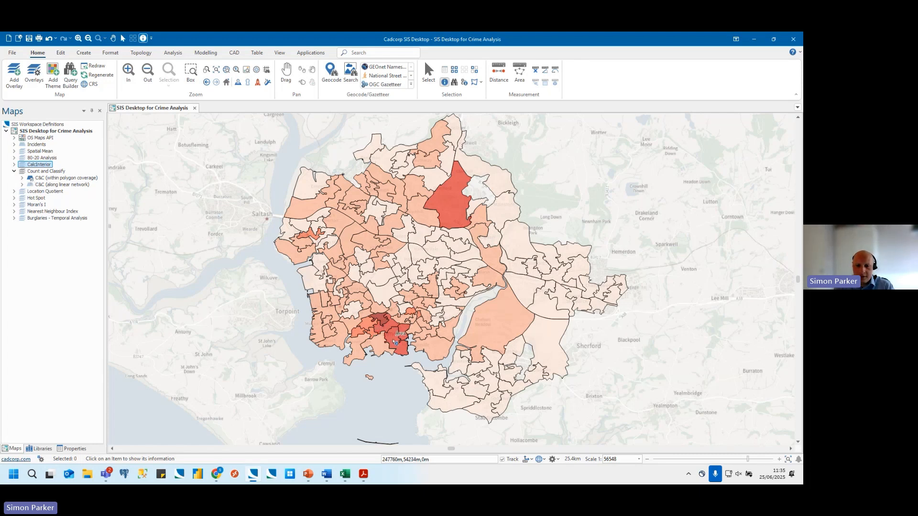
# Inspect the total incident count and the JSON breakdown by crime type for a central Plymouth polygon.
pyautogui.click(394, 341)
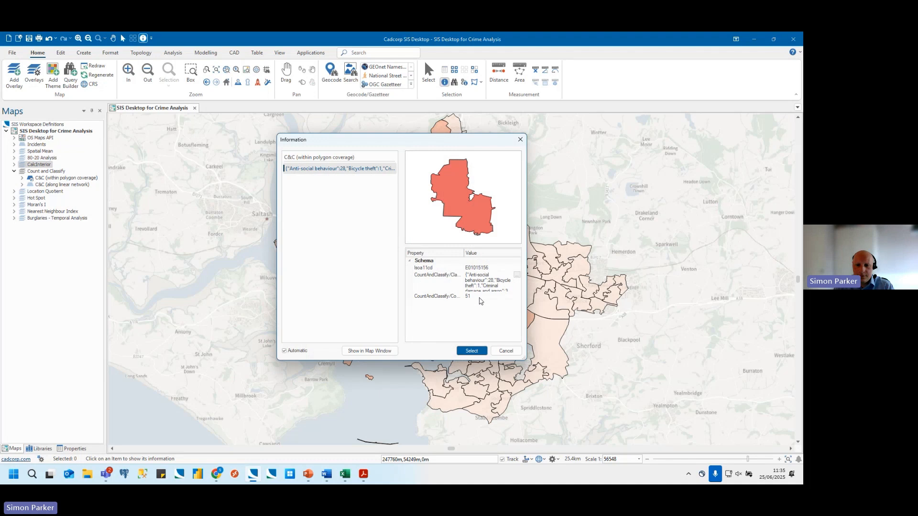
pyautogui.click(479, 296)
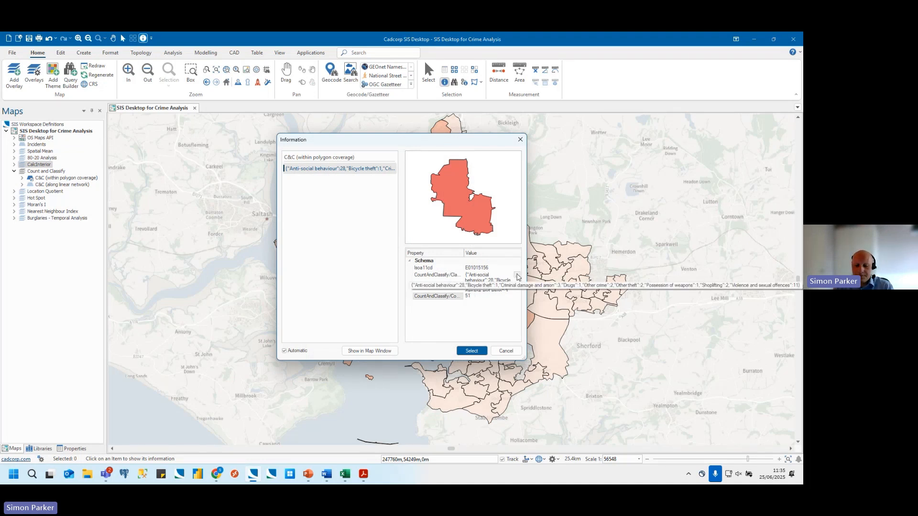
pyautogui.click(517, 277)
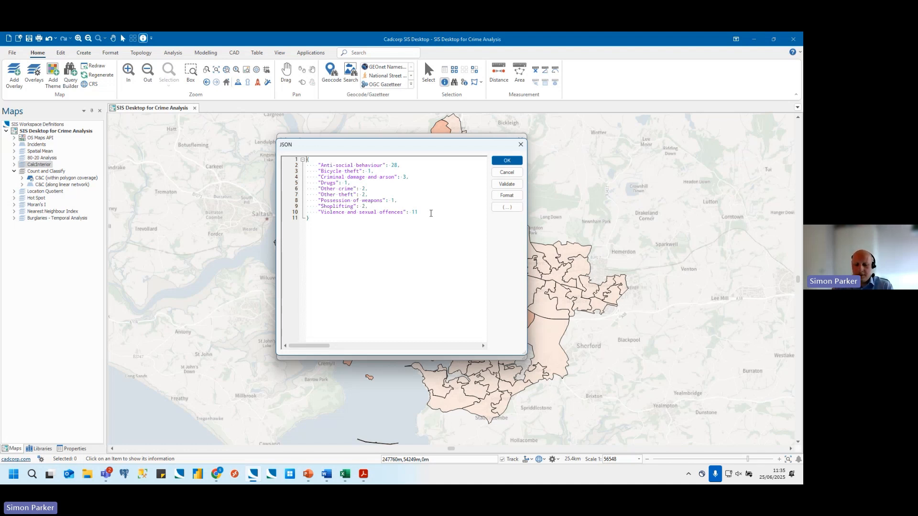
pyautogui.click(506, 172)
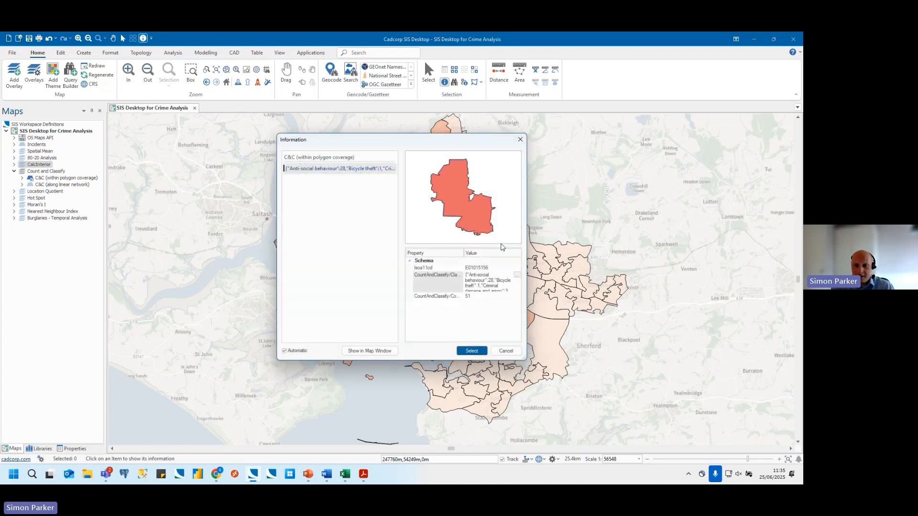
pyautogui.click(513, 353)
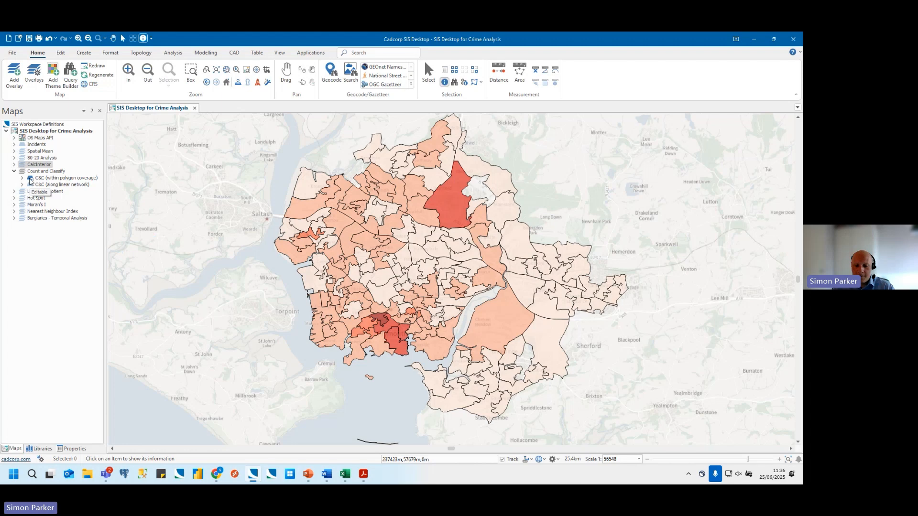
# Hide the polygon coverage overlay, view the C&C (along linear network) overlay, then hide it and collapse the Count and Classify group.
pyautogui.click(30, 180)
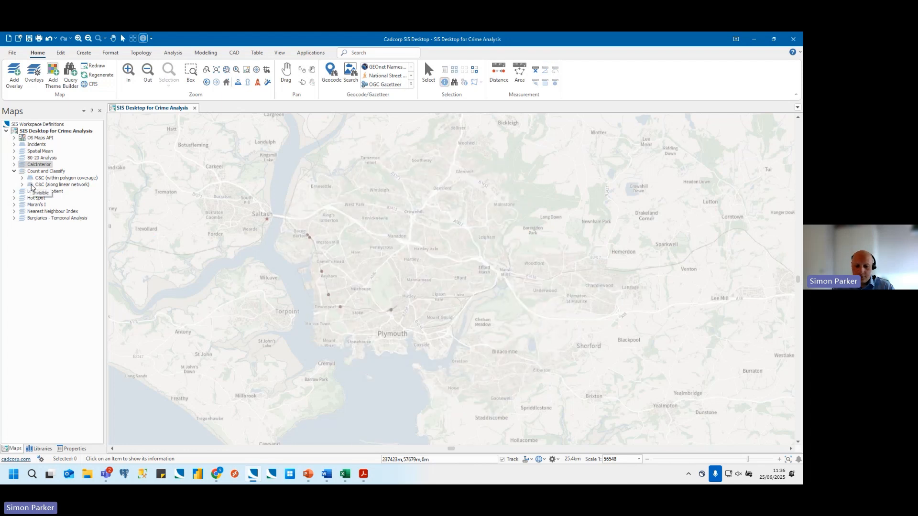
pyautogui.click(31, 185)
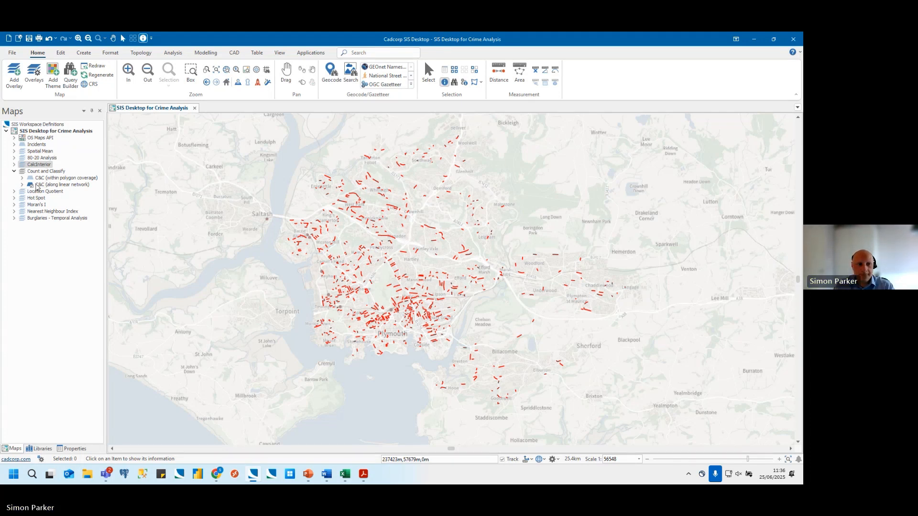
pyautogui.click(30, 185)
pyautogui.click(14, 171)
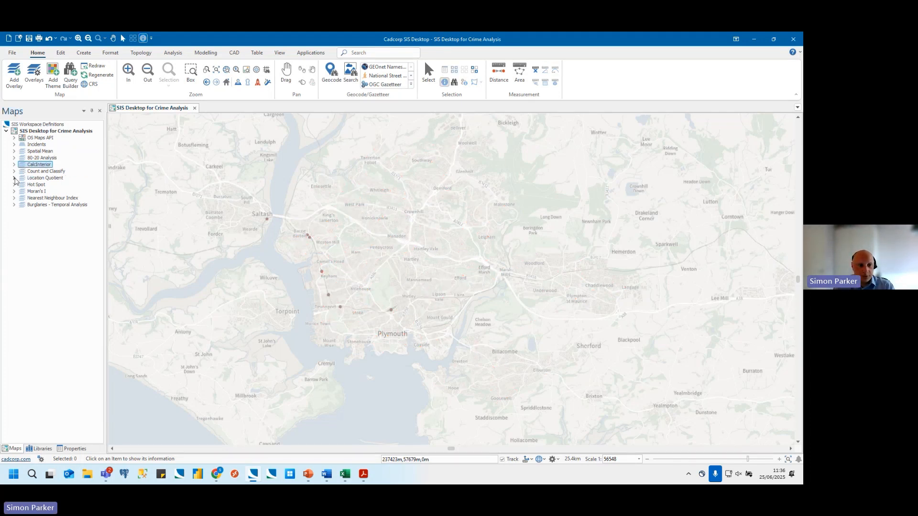
# View the Violence and Sexual Offences overlay in the Location Quotient group, then hide it and show the LSOA (Violence and Sexual Offences) overlay.
pyautogui.click(14, 178)
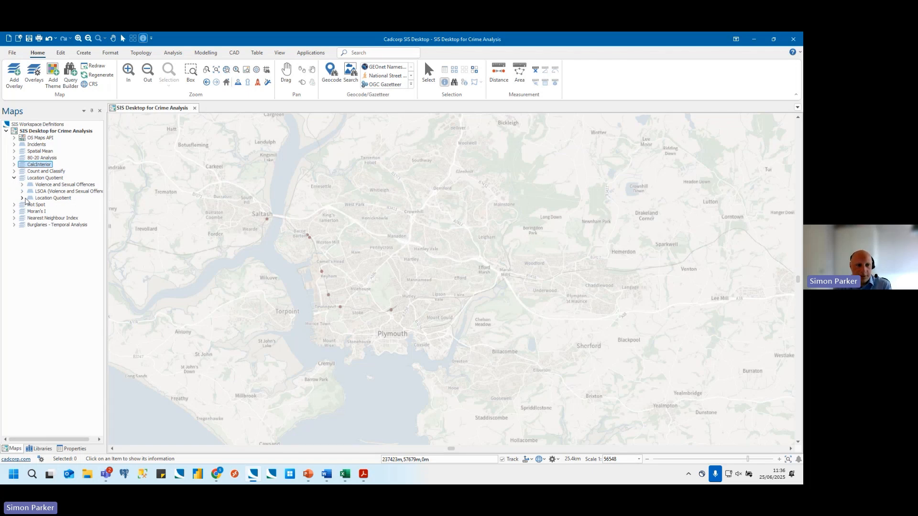
pyautogui.click(26, 184)
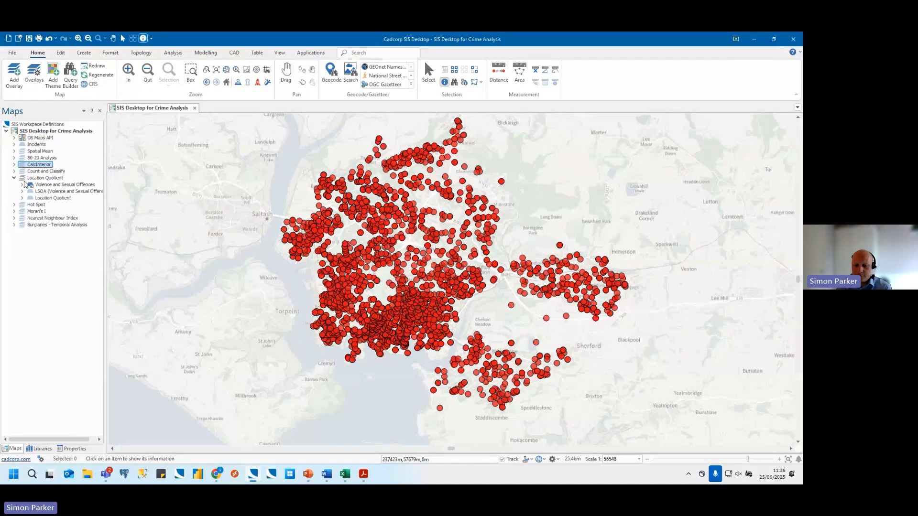
pyautogui.click(26, 184)
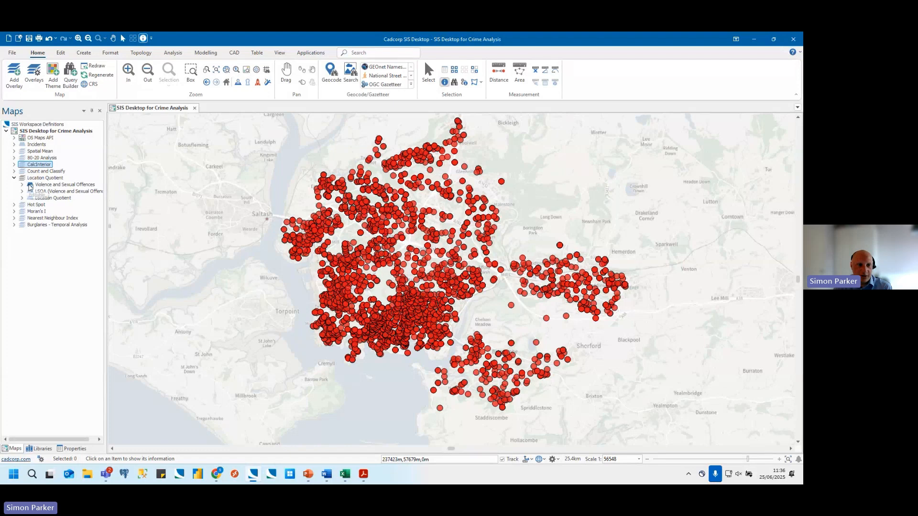
pyautogui.click(30, 192)
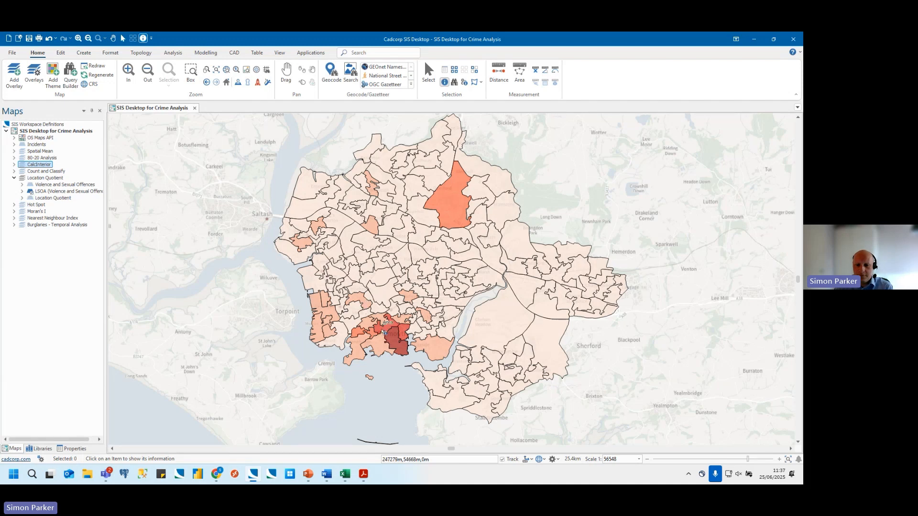
# Inspect the violence and sexual offences count and the population of the darkest LSOA polygon in central Plymouth.
pyautogui.click(391, 342)
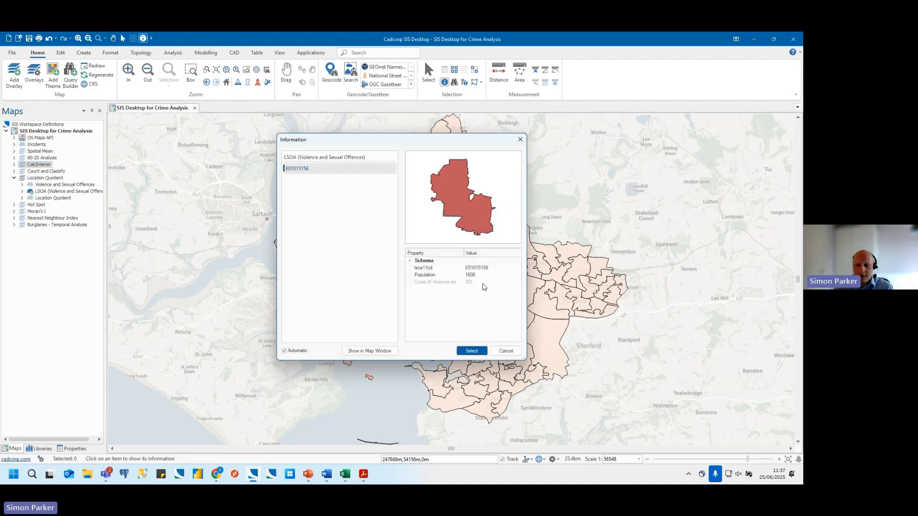
pyautogui.click(483, 283)
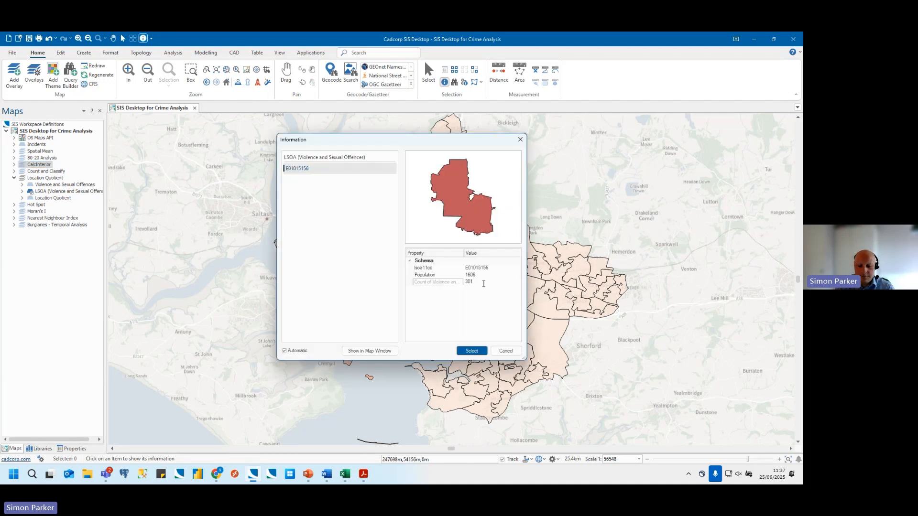
pyautogui.click(491, 275)
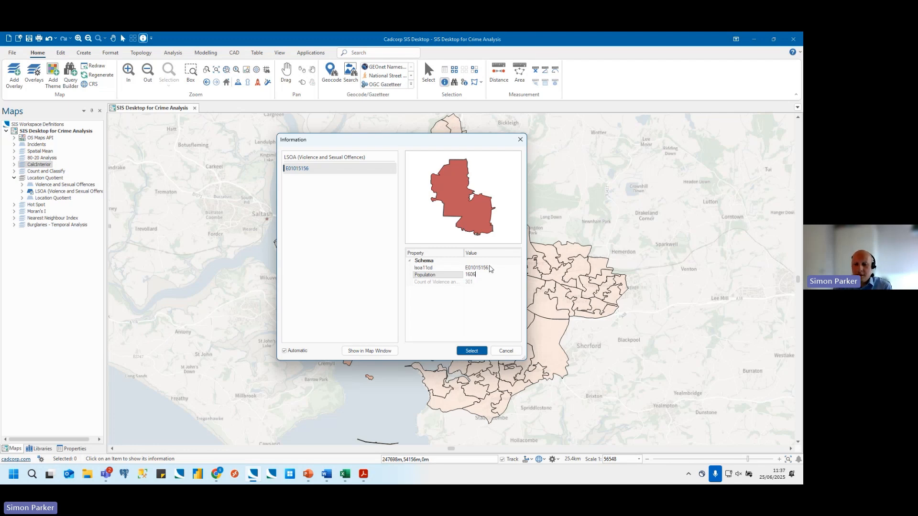
# Swap the LSOA (Violence and Sexual Offences) overlay for the Location Quotient overlay and view its theme legend.
pyautogui.click(505, 351)
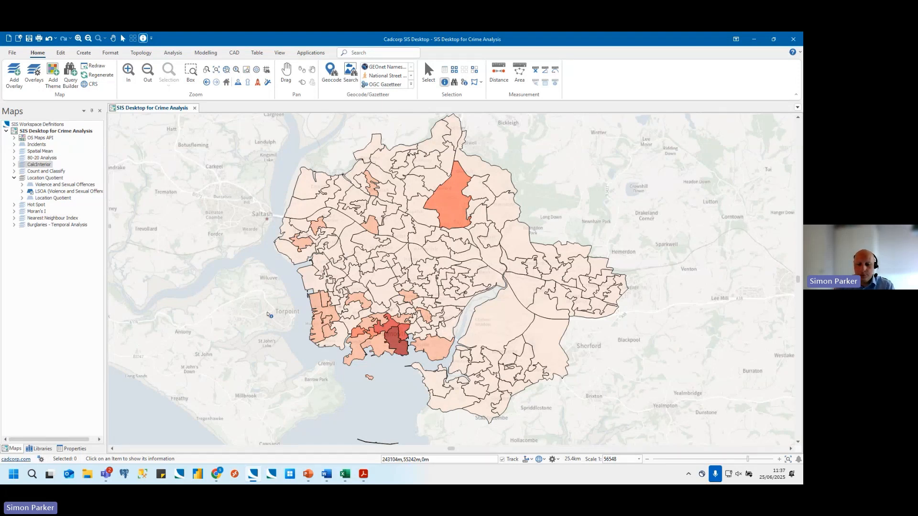
pyautogui.click(30, 193)
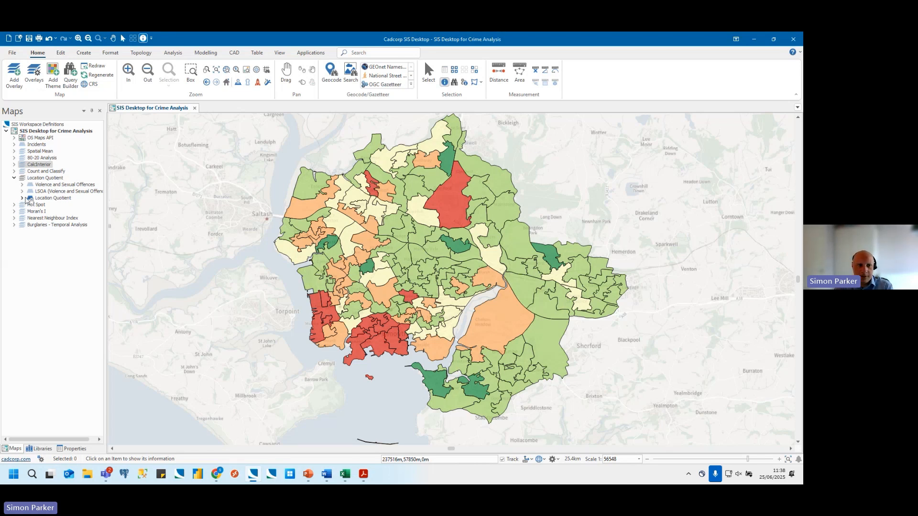
pyautogui.click(22, 197)
pyautogui.click(30, 211)
pyautogui.click(38, 218)
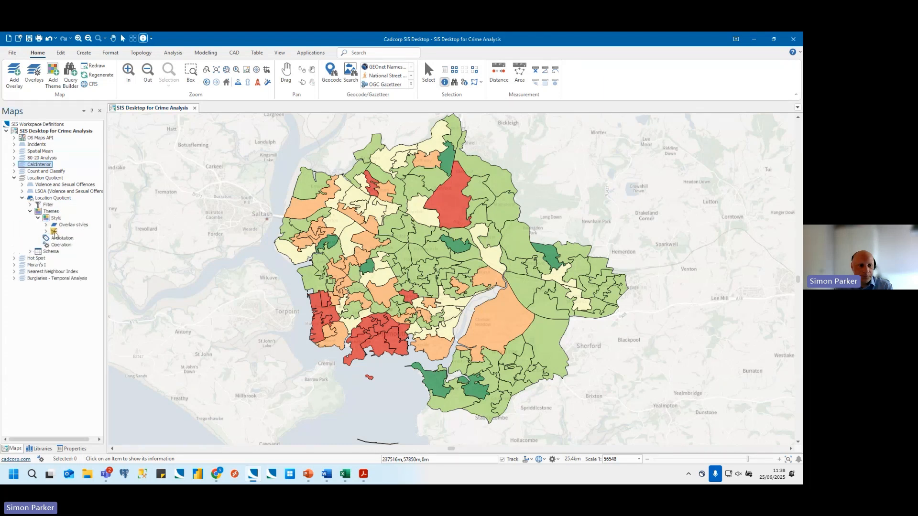
pyautogui.rightClick(59, 233)
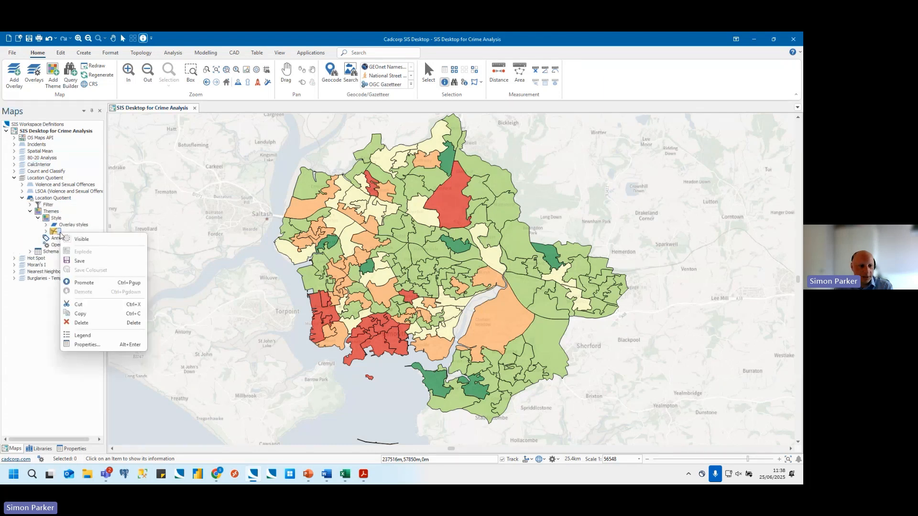
pyautogui.click(100, 333)
pyautogui.moveTo(426, 180); pyautogui.dragTo(240, 123)
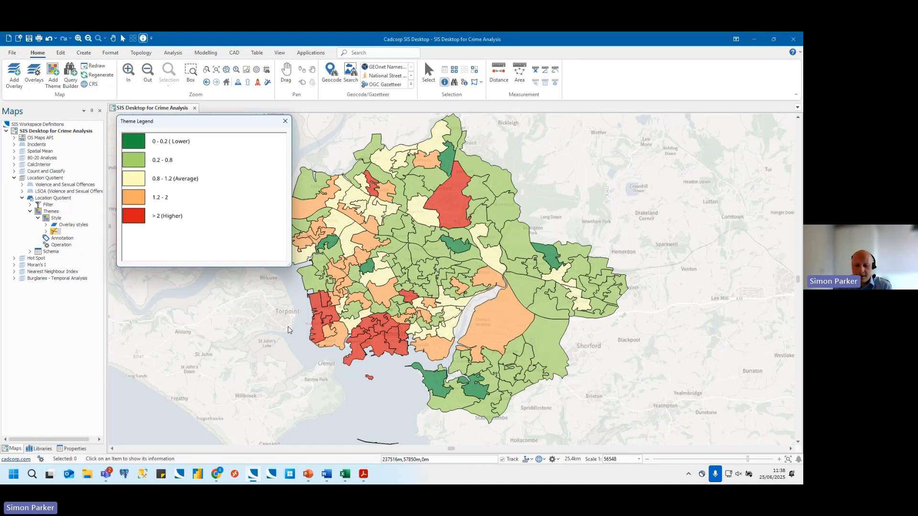
pyautogui.click(286, 121)
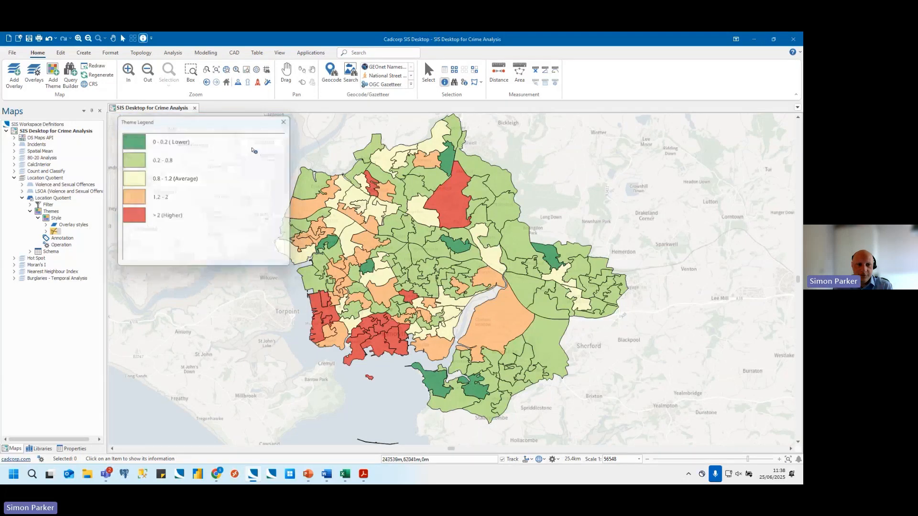
# Hide the Location Quotient overlay, collapse its group and expand the Hot Spot group.
pyautogui.click(30, 198)
pyautogui.click(14, 178)
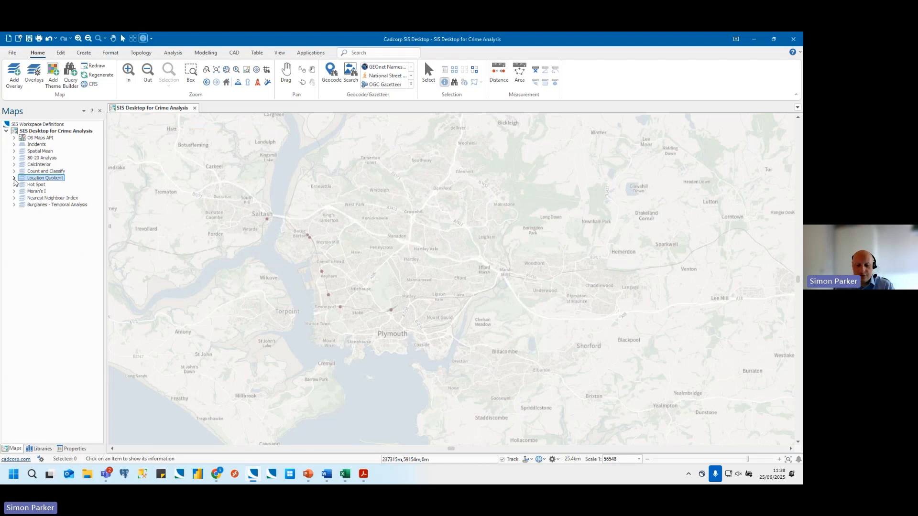
pyautogui.click(14, 185)
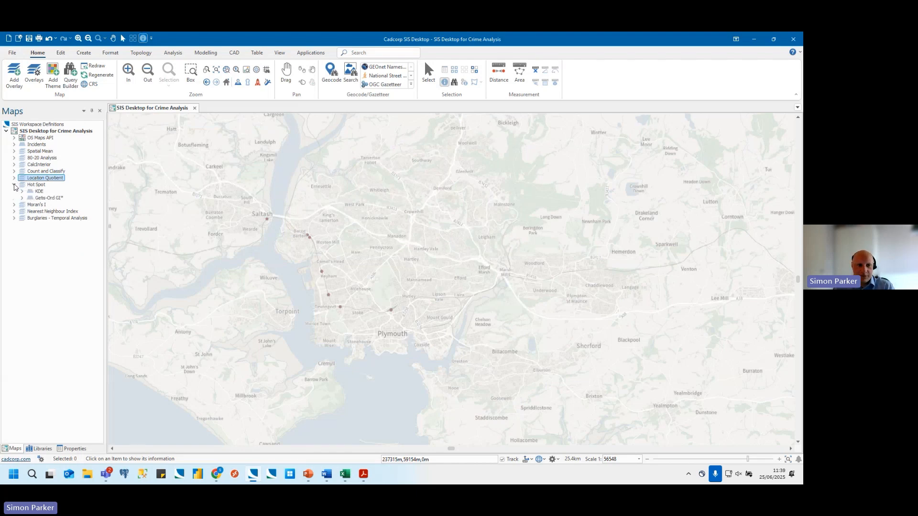
# Show the Incidents overlay and select all of its items.
pyautogui.click(23, 146)
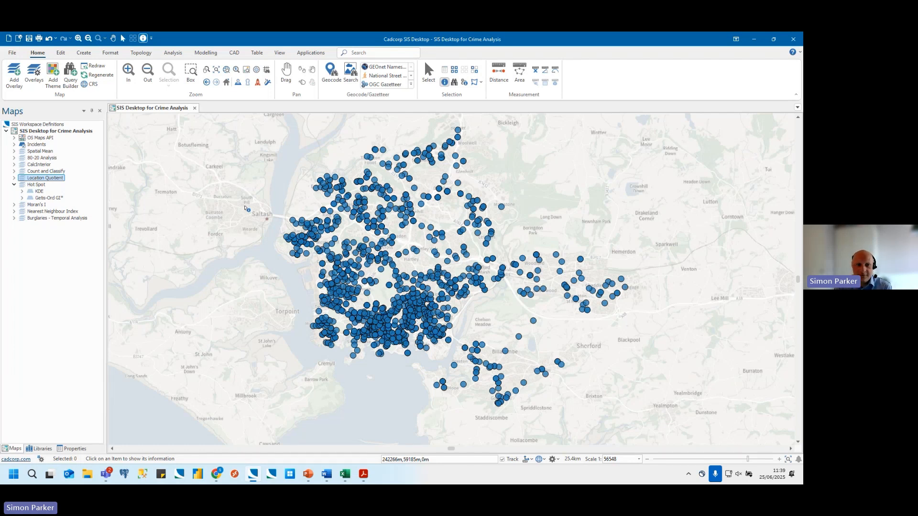
pyautogui.rightClick(39, 145)
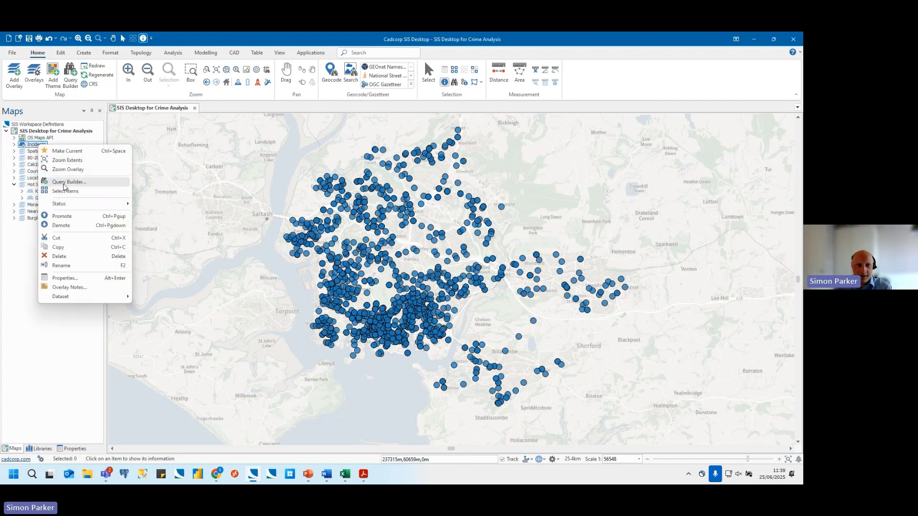
pyautogui.click(65, 190)
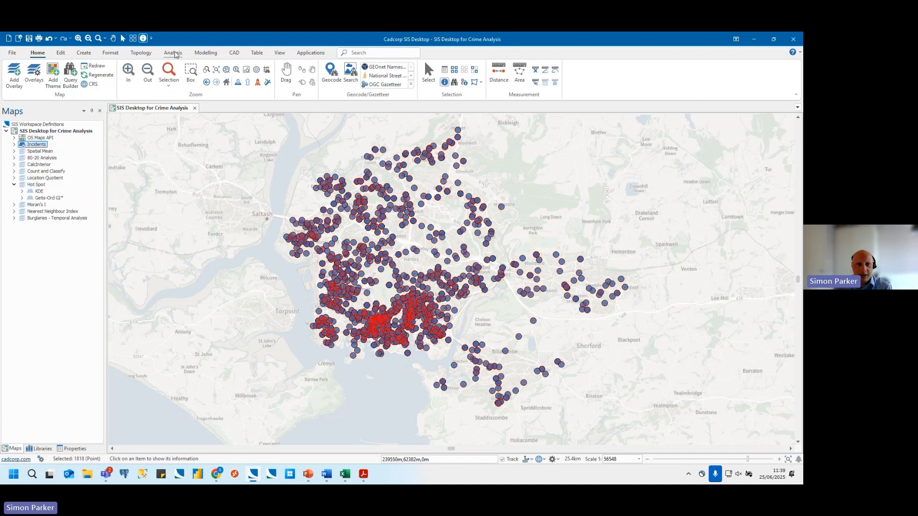
# Set up a KDE hot spot grid from the selected incidents, keeping the default Grid form, 68 m cells, Epanechnikov kernel and 340 m bandwidth.
pyautogui.click(173, 52)
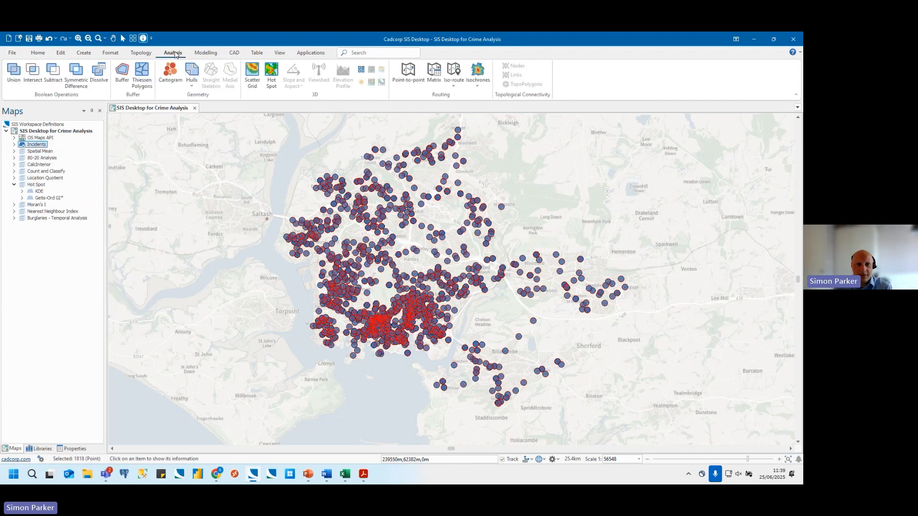
pyautogui.click(271, 78)
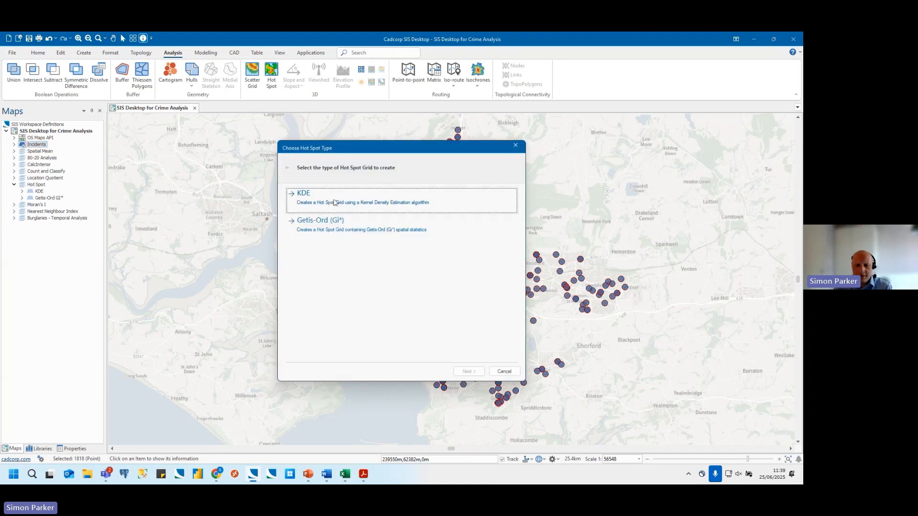
pyautogui.click(336, 200)
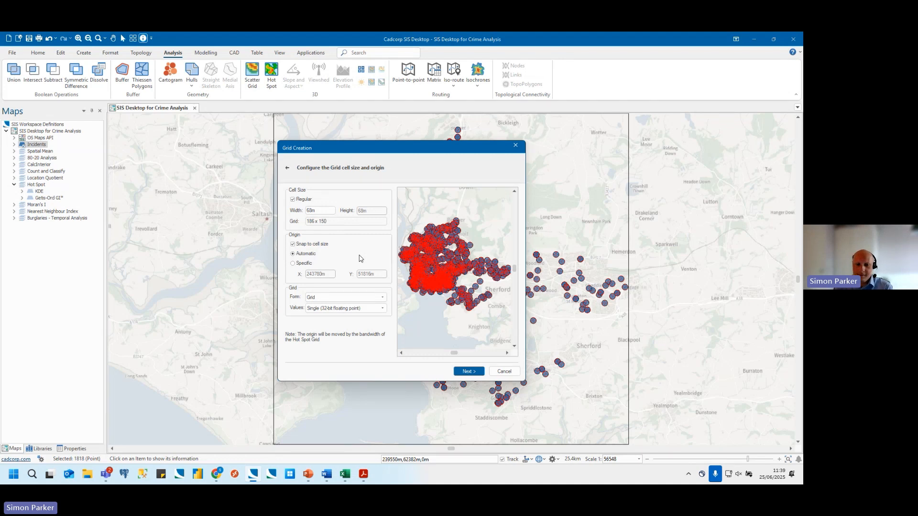
pyautogui.click(382, 298)
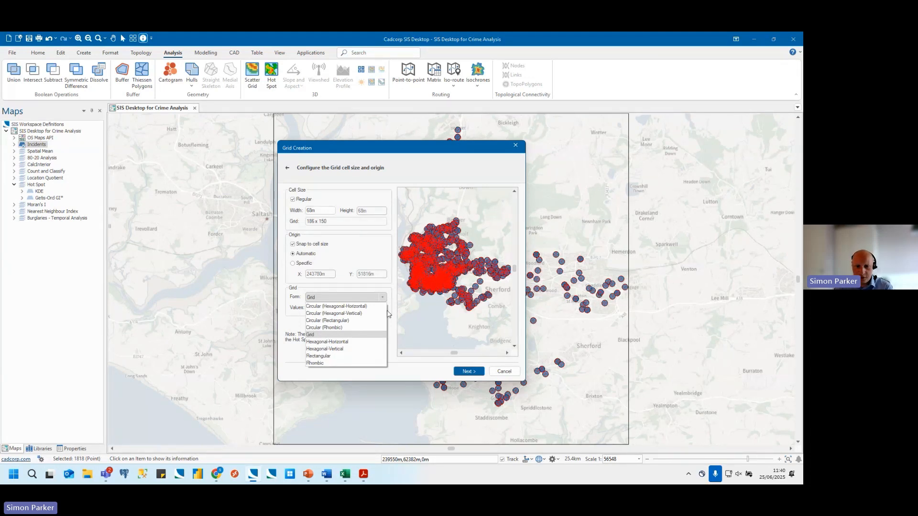
pyautogui.click(457, 372)
pyautogui.click(458, 372)
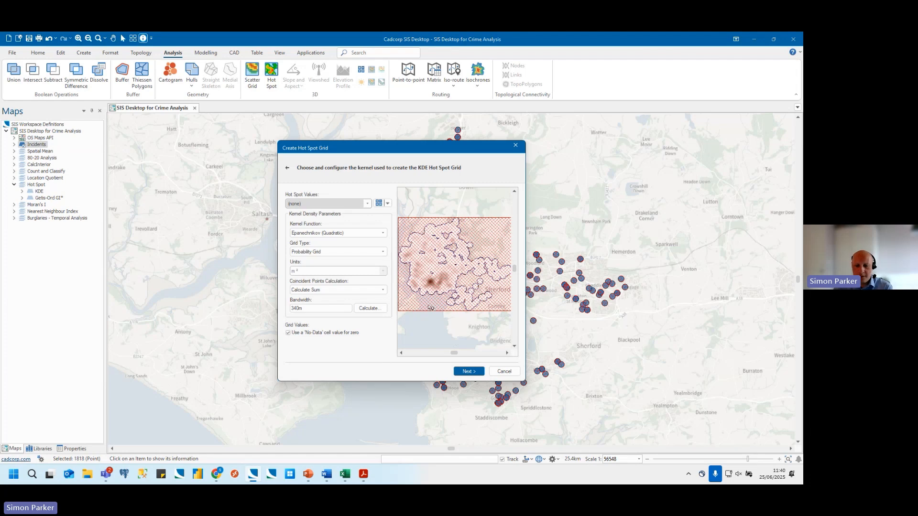
pyautogui.click(464, 372)
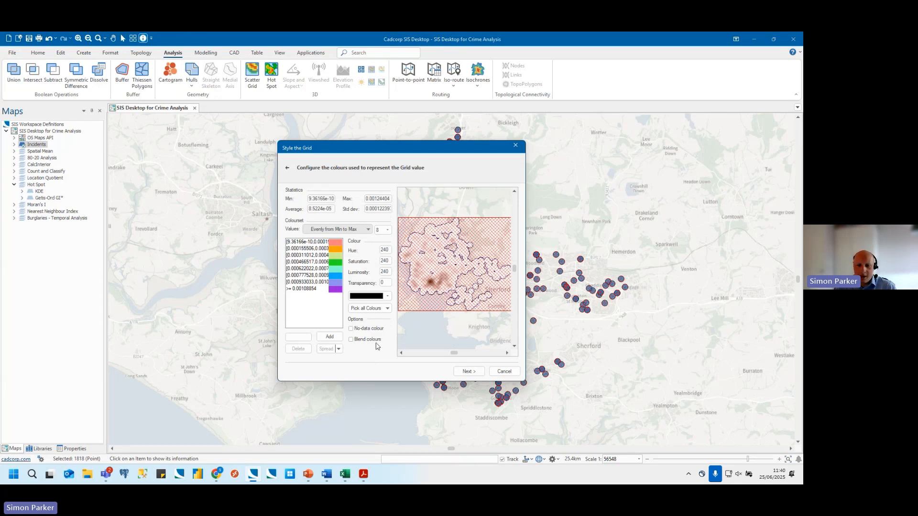
# Apply the reversed diverging Spectral ColorBrewer scheme to all of the hot spot grid's colour classes.
pyautogui.click(387, 309)
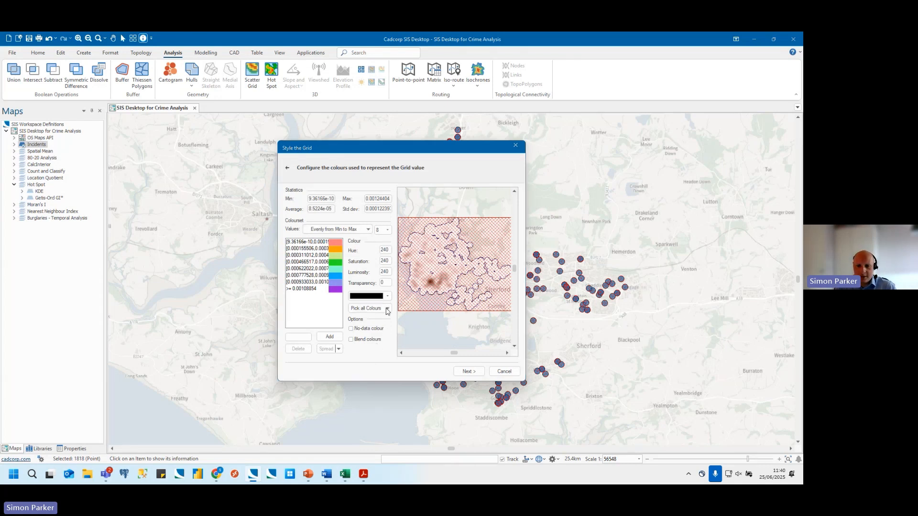
pyautogui.click(359, 152)
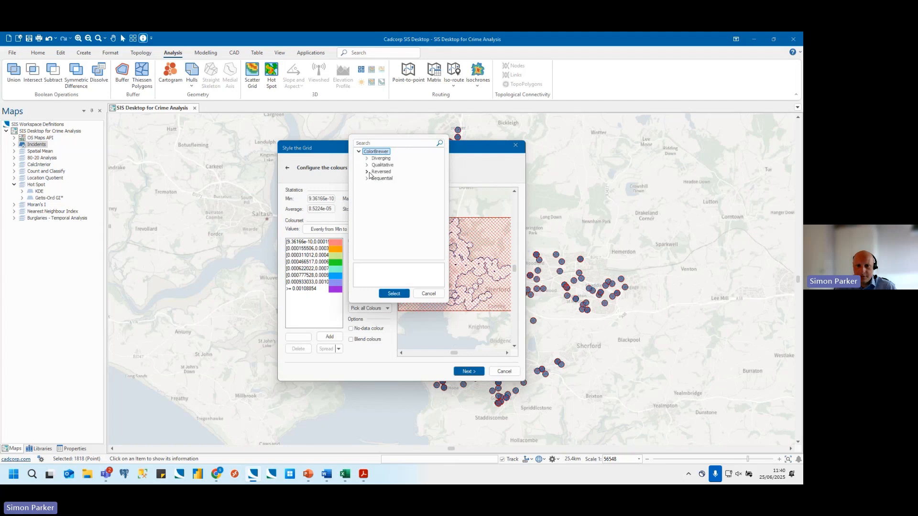
pyautogui.click(367, 171)
pyautogui.click(374, 178)
pyautogui.click(395, 239)
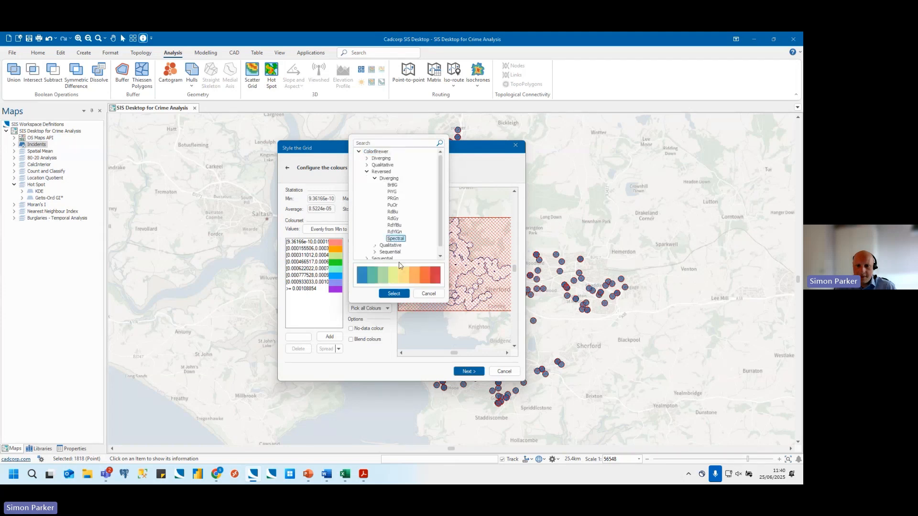
pyautogui.click(393, 294)
# Set the transparency of all eight colour classes to 125.
pyautogui.click(314, 242)
pyautogui.keyDown('shift'); pyautogui.click(314, 289); pyautogui.keyUp('shift')
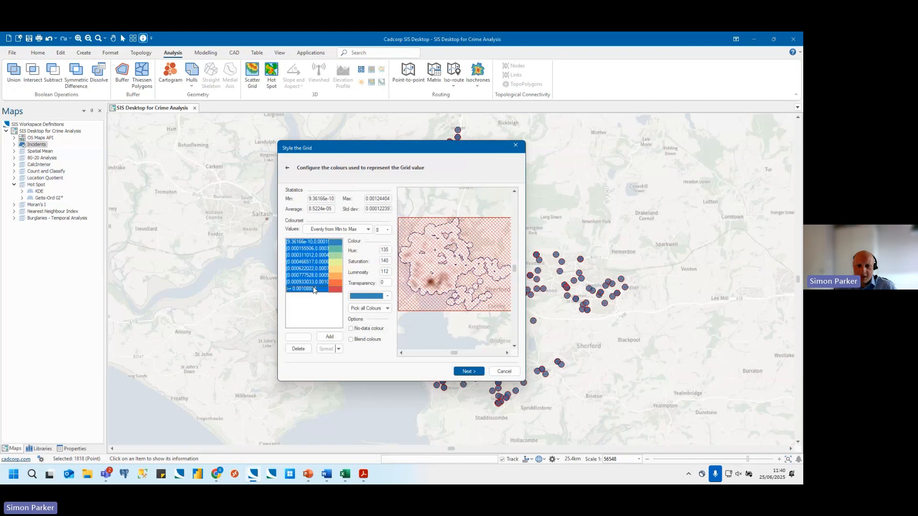
pyautogui.doubleClick(383, 282)
pyautogui.write('12')
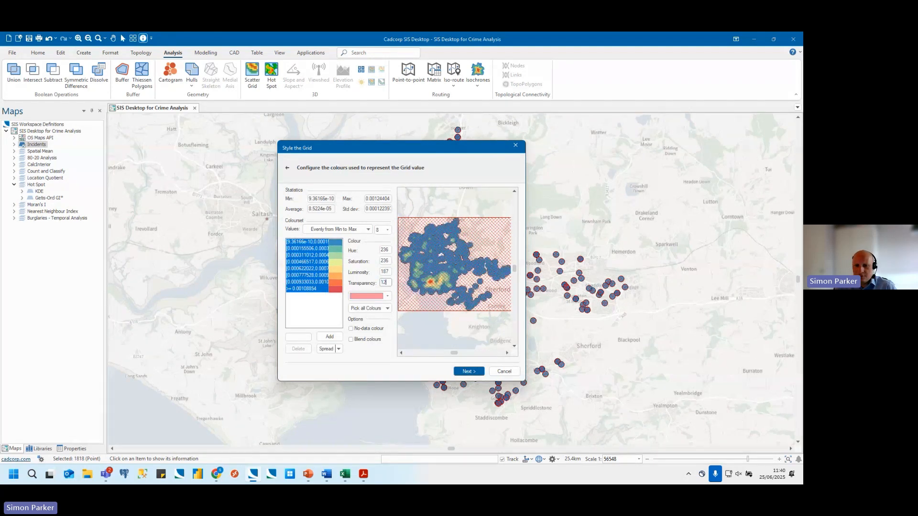
pyautogui.write('5')
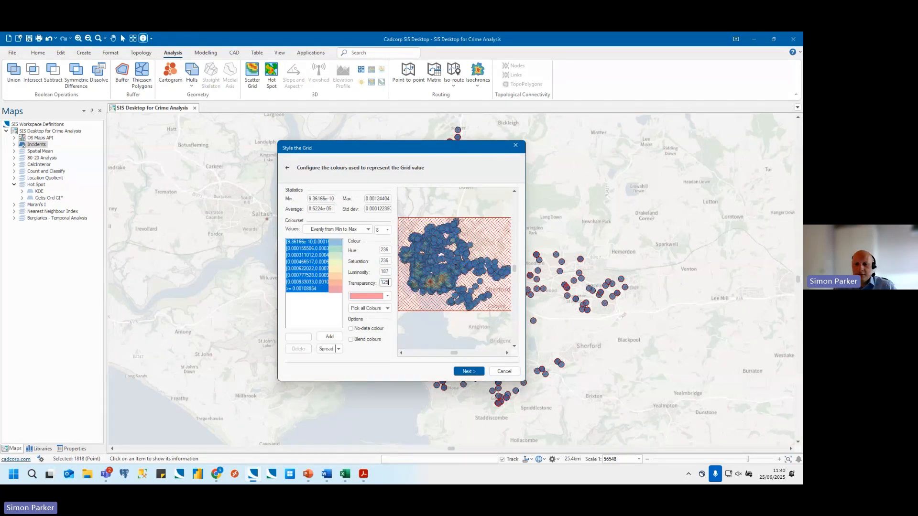
# Add the styled grid to the existing KDE overlay using item styles, and hide the Incidents overlay.
pyautogui.click(466, 371)
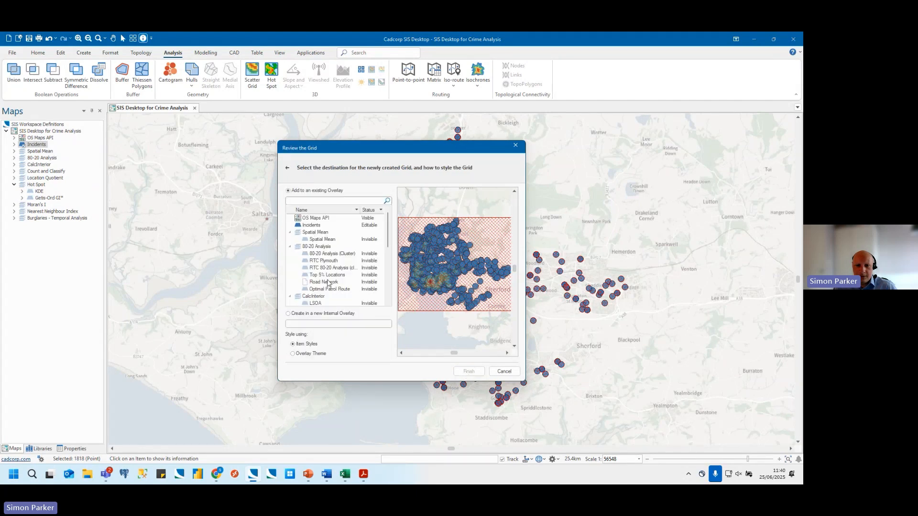
pyautogui.scroll(-4, 327, 283)
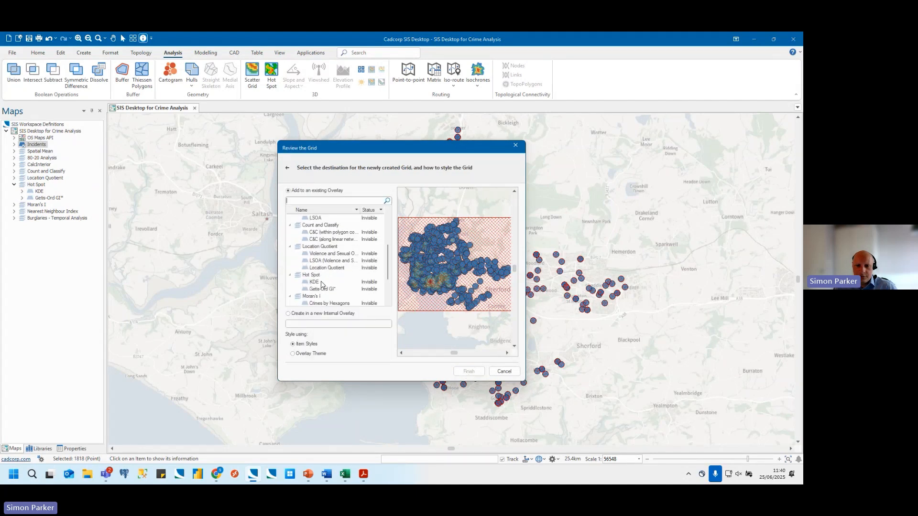
pyautogui.click(321, 284)
pyautogui.click(464, 372)
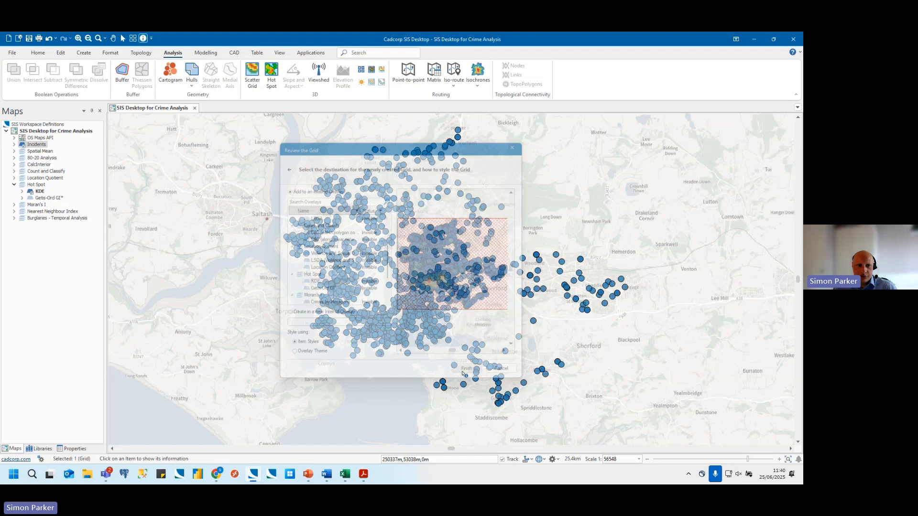
pyautogui.click(22, 145)
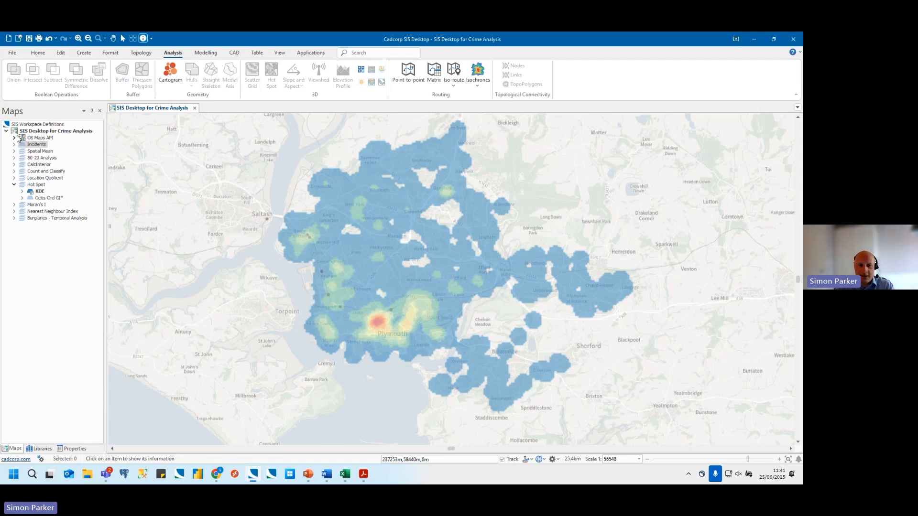
# Swap the KDE overlay for the Getis-Ord GI* overlay and inspect the P value and Z score of a red hexagon in central Plymouth.
pyautogui.click(30, 192)
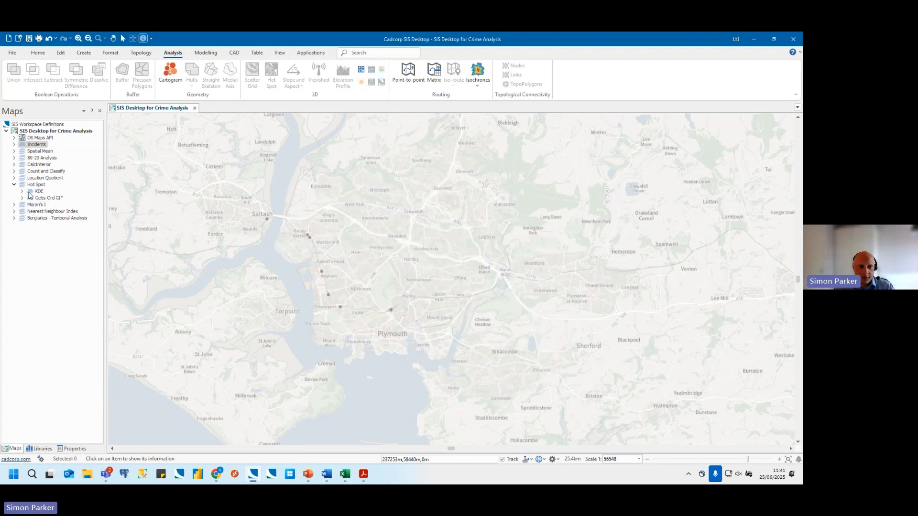
pyautogui.click(30, 199)
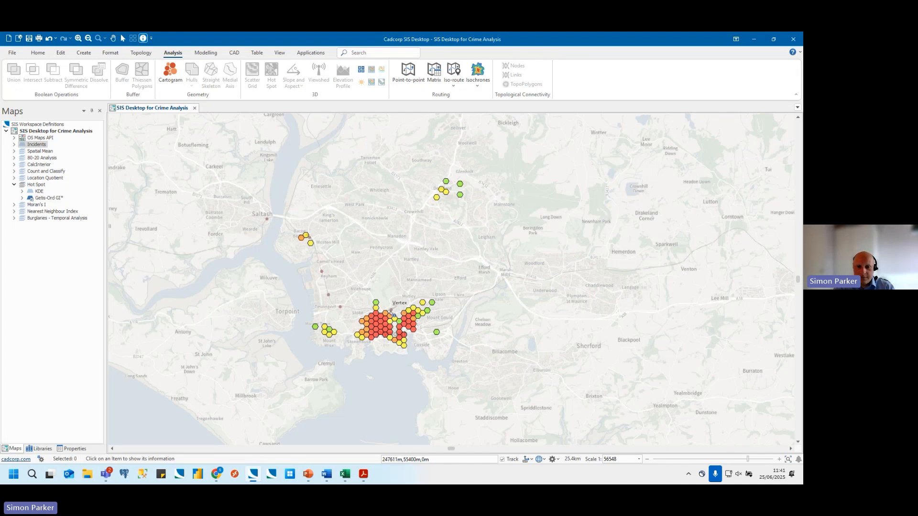
pyautogui.click(389, 327)
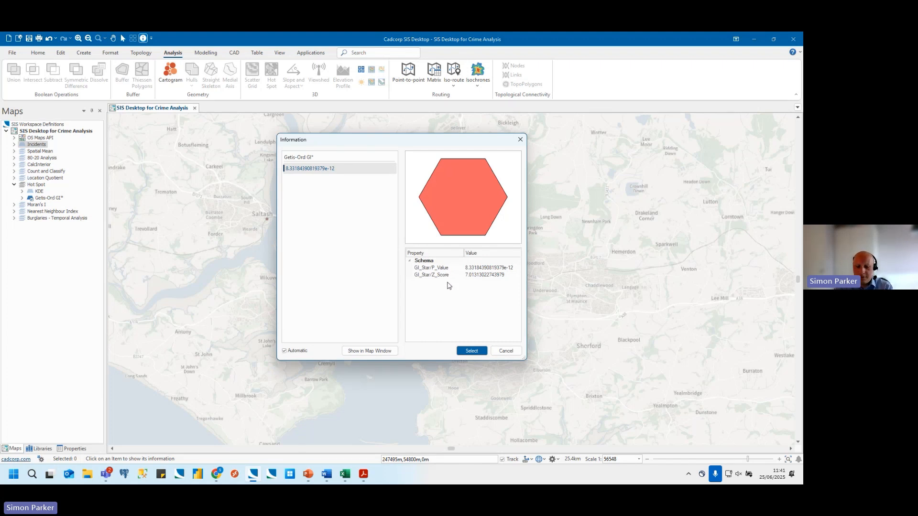
pyautogui.click(498, 351)
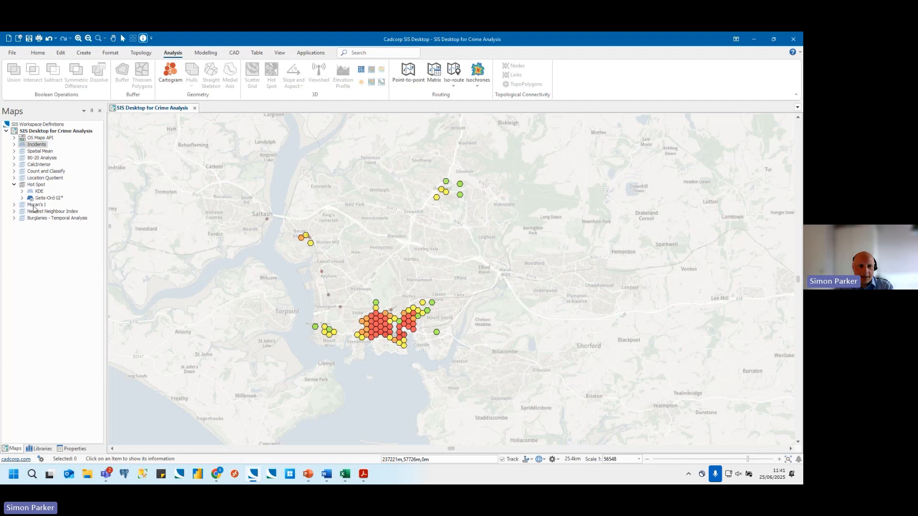
# View the legend of the Getis-Ord GI* overlay's Significance Level (Z Score) theme, then close it.
pyautogui.click(22, 198)
pyautogui.click(30, 211)
pyautogui.click(39, 218)
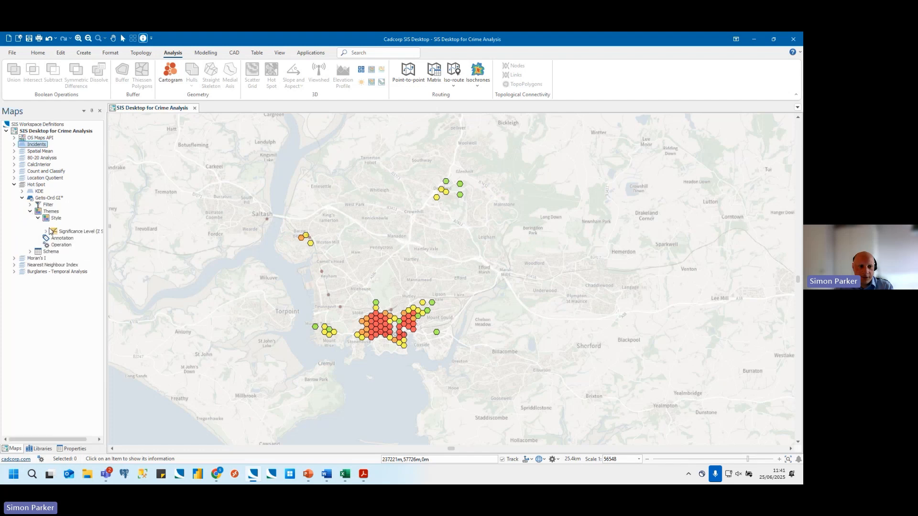
pyautogui.rightClick(74, 232)
pyautogui.click(109, 338)
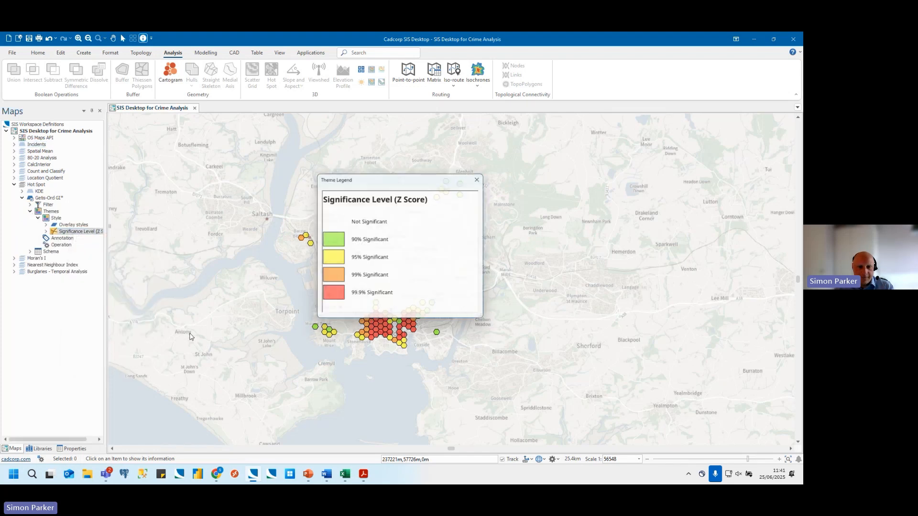
pyautogui.moveTo(401, 184); pyautogui.dragTo(214, 138)
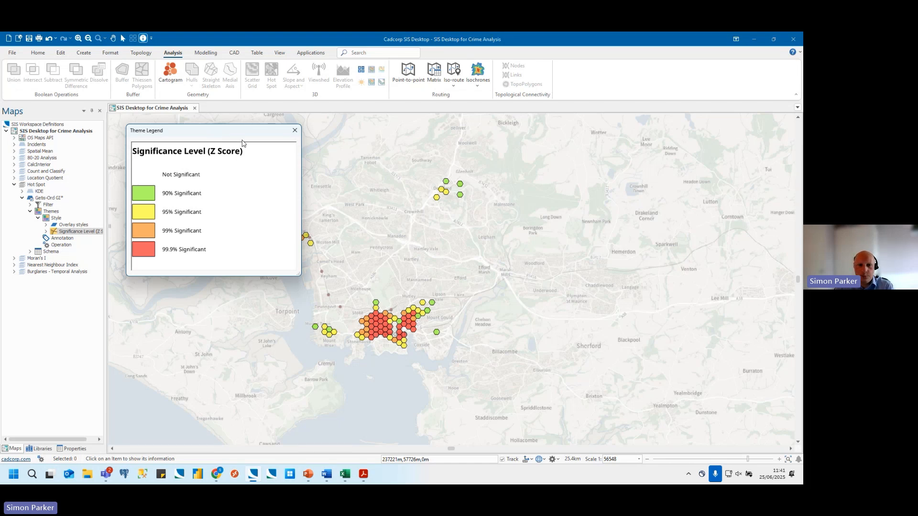
pyautogui.click(294, 130)
pyautogui.click(33, 200)
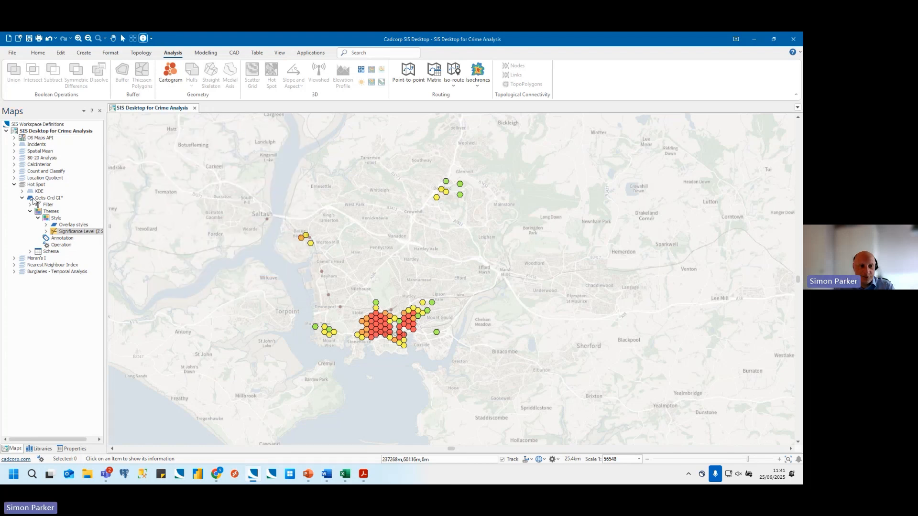
# Display the Crimes by Hexagons overlay from the Moran's I group, then replace it with the Moran's I (Local) overlay.
pyautogui.click(15, 185)
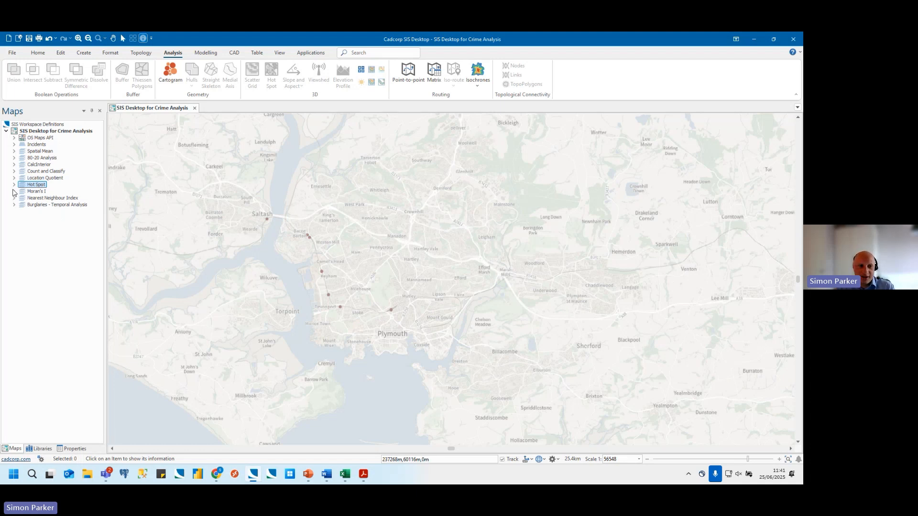
pyautogui.click(14, 192)
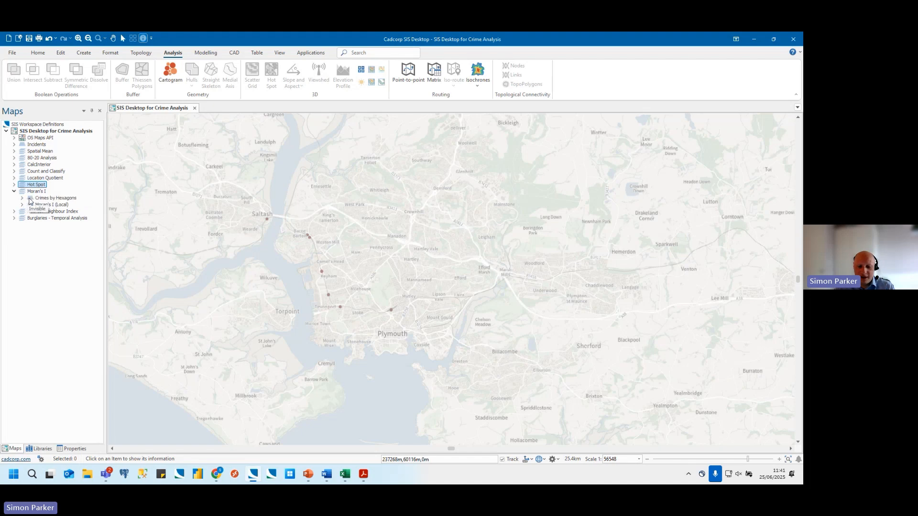
pyautogui.click(29, 198)
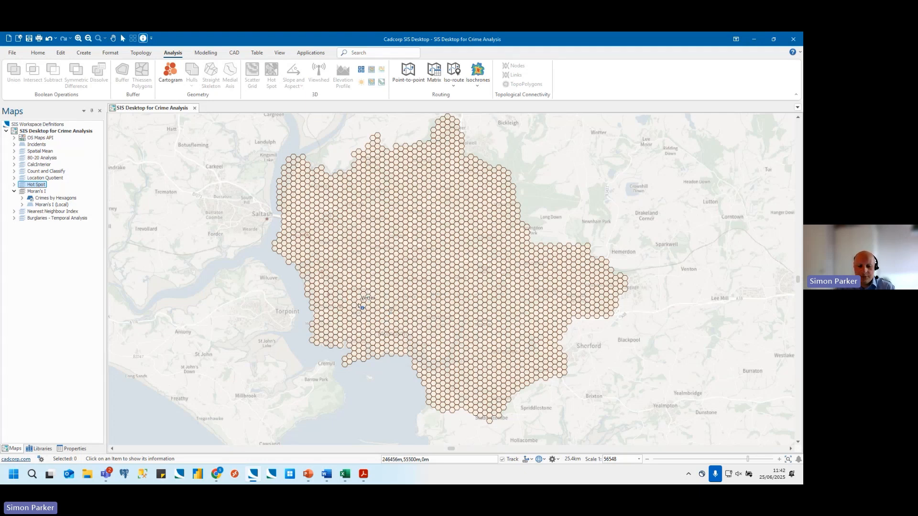
pyautogui.click(30, 205)
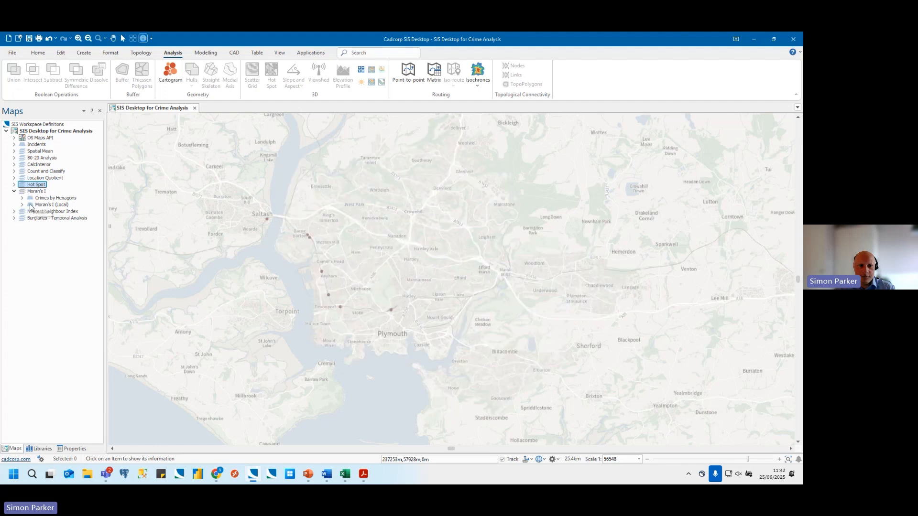
pyautogui.click(31, 205)
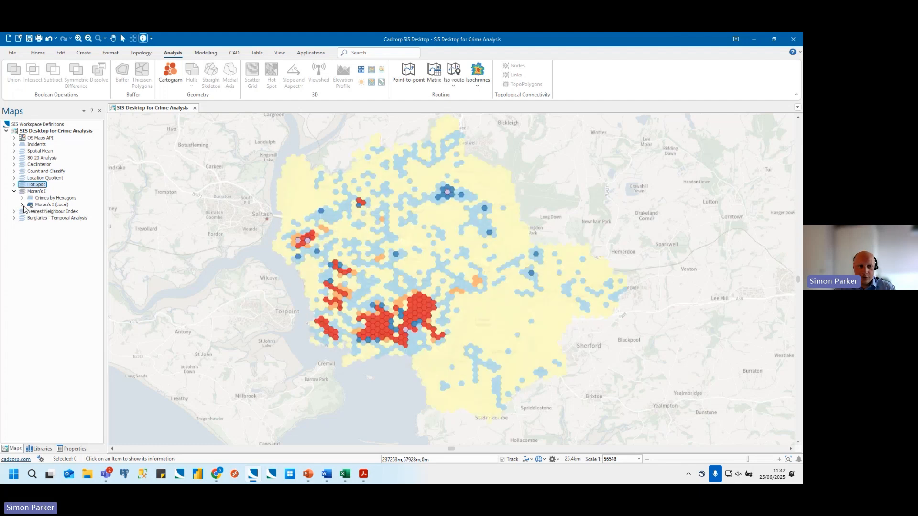
# View the legend of the Moran's I (Local) overlay's Local Index Score theme beside the hexagons, then close it.
pyautogui.click(22, 204)
pyautogui.click(30, 218)
pyautogui.click(38, 225)
pyautogui.rightClick(66, 238)
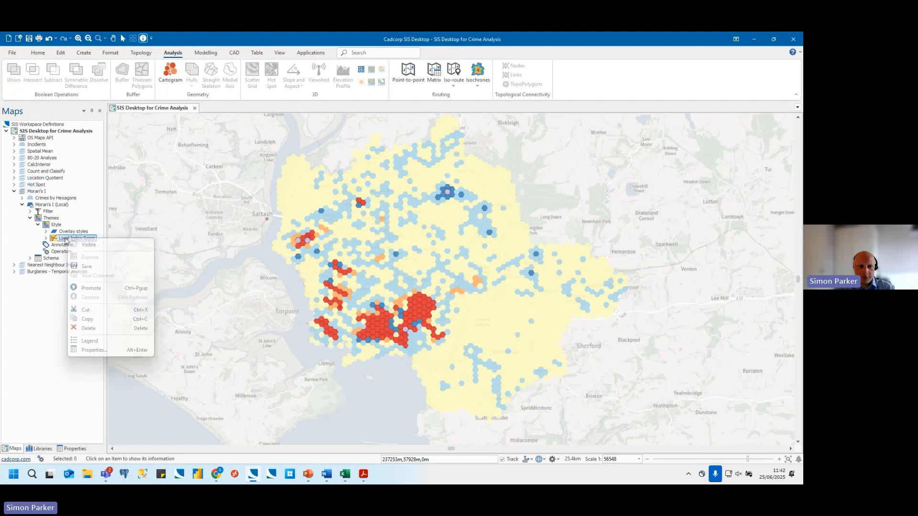
pyautogui.click(89, 341)
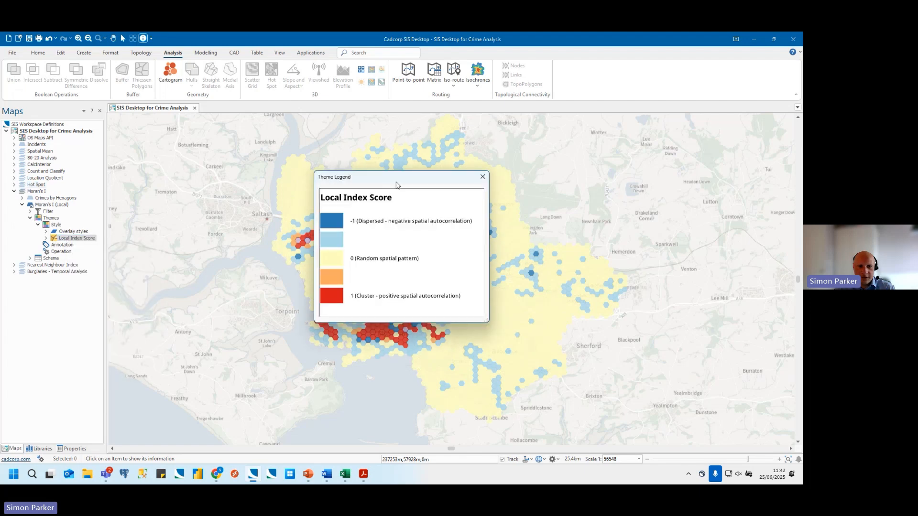
pyautogui.moveTo(396, 184); pyautogui.dragTo(195, 133)
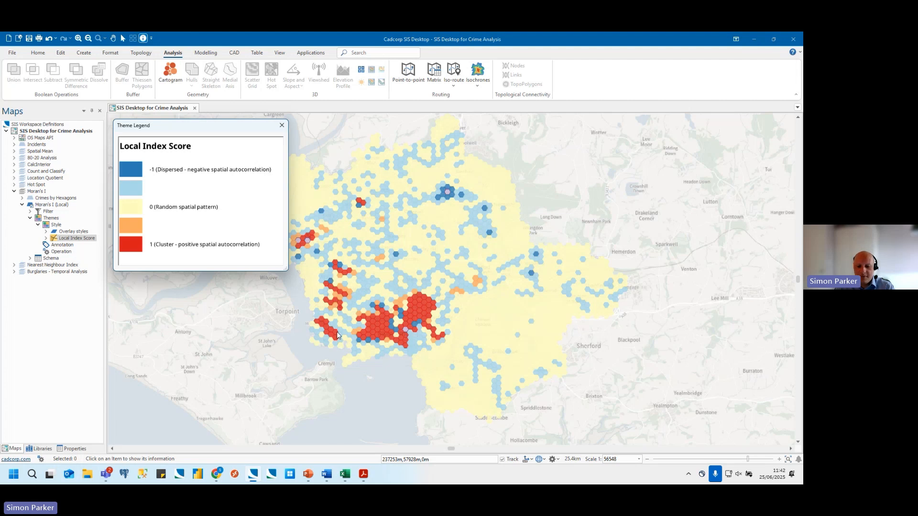
pyautogui.click(282, 126)
# Hide the Moran's I (Local) overlay and display the NNI (within polygons) overlay from the Nearest Neighbour Index group.
pyautogui.click(30, 205)
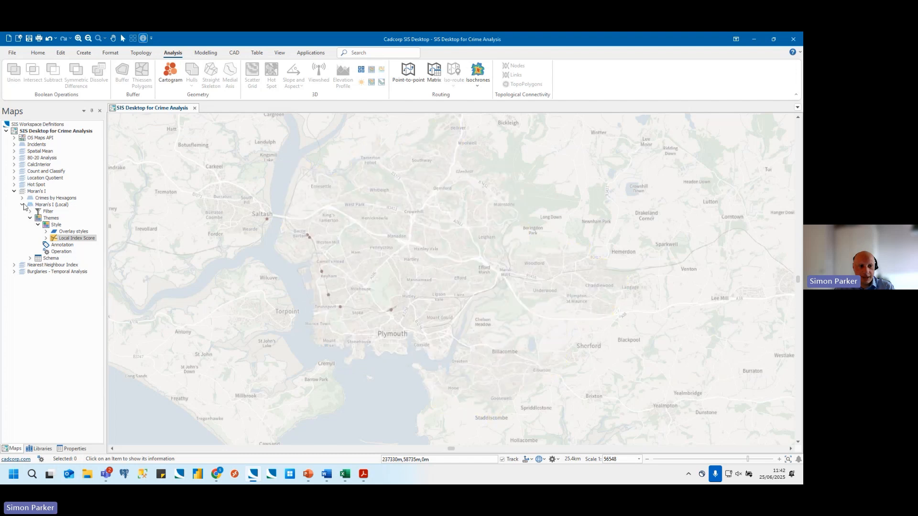
pyautogui.click(21, 204)
pyautogui.click(14, 191)
pyautogui.click(13, 198)
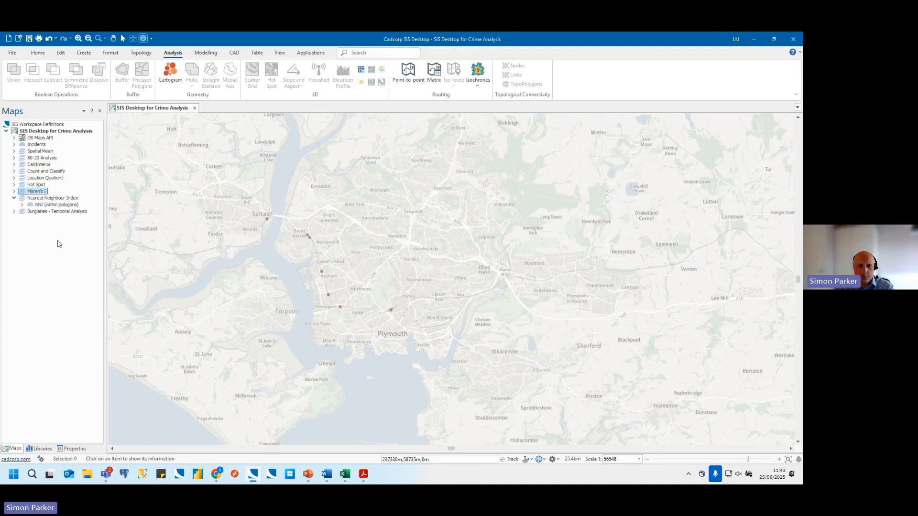
pyautogui.click(30, 206)
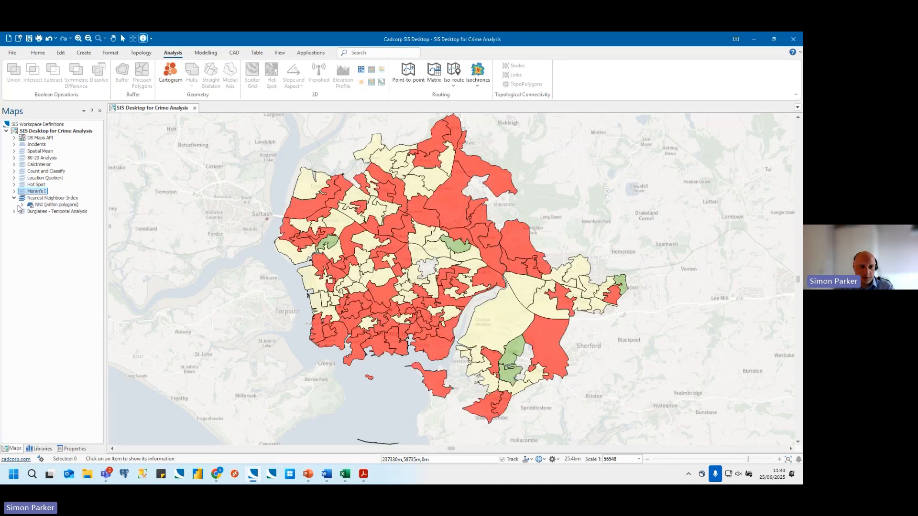
# View the legend of the NNI (within polygons) overlay's Nearest Neighbour Index theme, then close it.
pyautogui.click(22, 204)
pyautogui.click(31, 218)
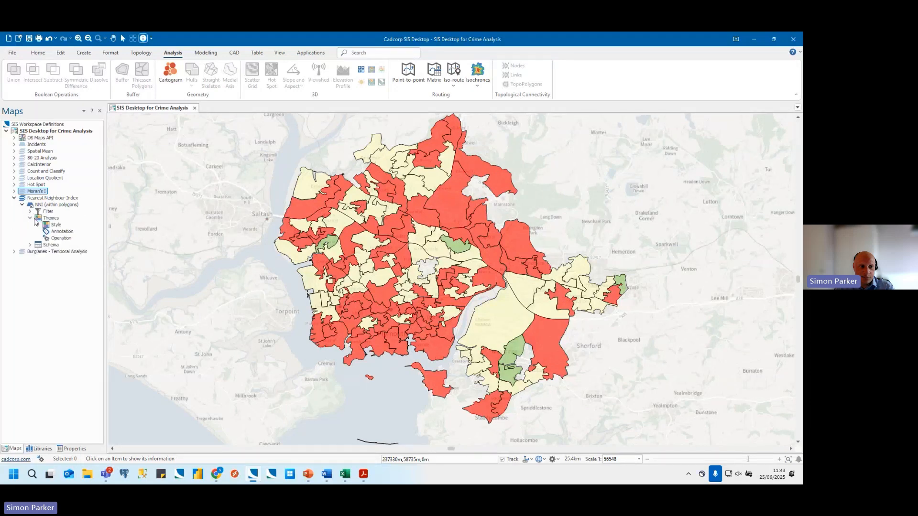
pyautogui.click(38, 224)
pyautogui.rightClick(77, 238)
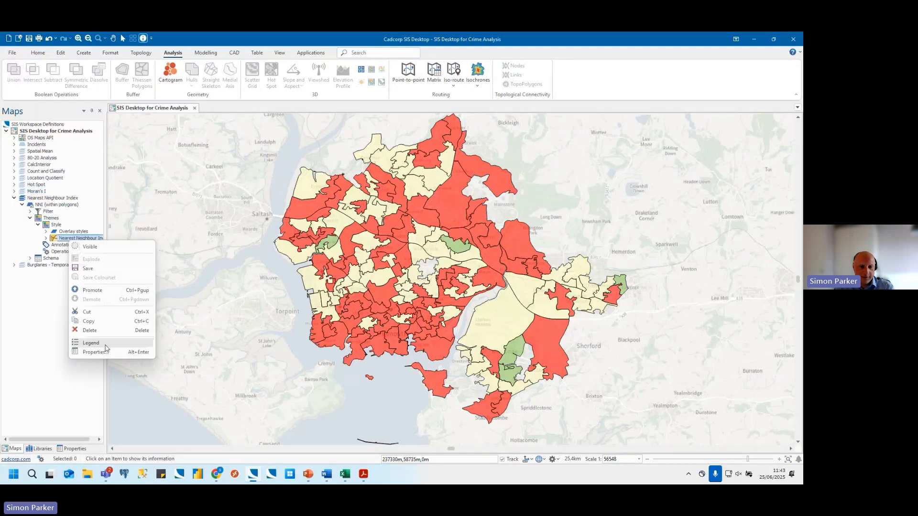
pyautogui.click(86, 349)
pyautogui.moveTo(392, 177); pyautogui.dragTo(212, 130)
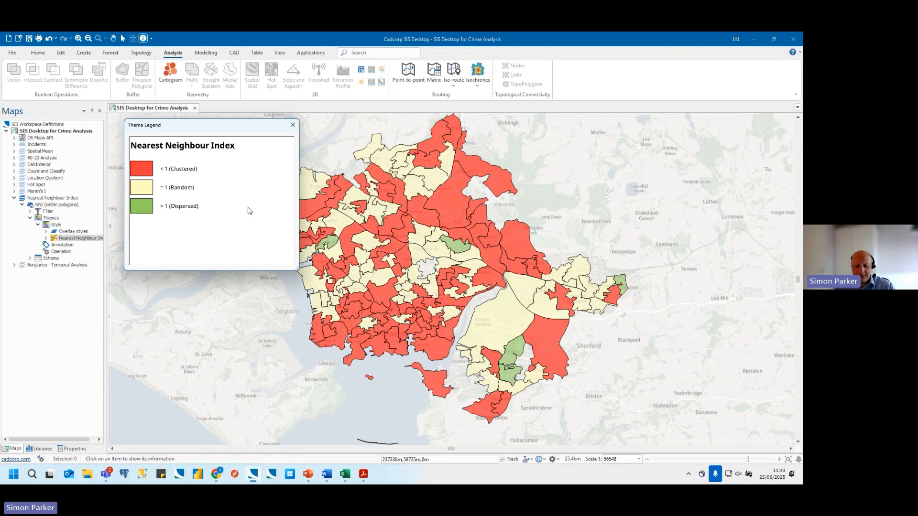
pyautogui.click(293, 125)
# Hide the NNI (within polygons) overlay and expand the Burglaries - Temporal Analysis group.
pyautogui.click(23, 205)
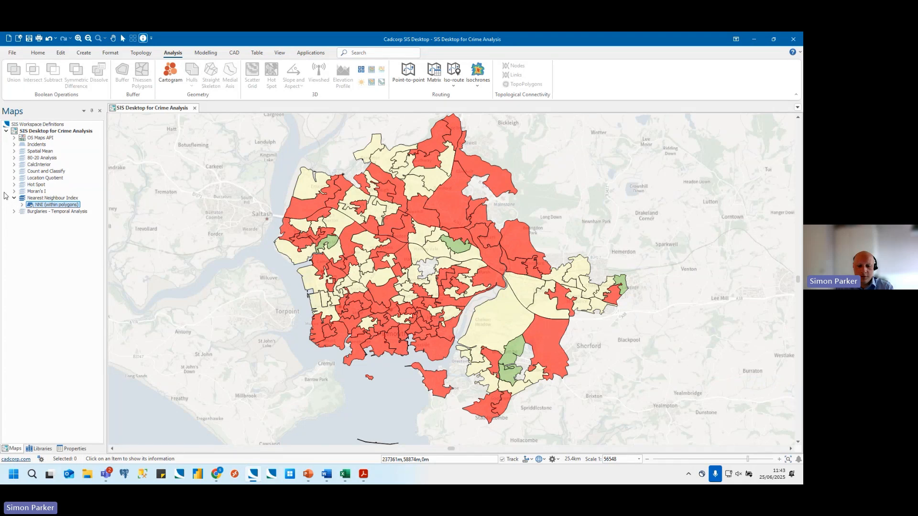
pyautogui.click(30, 205)
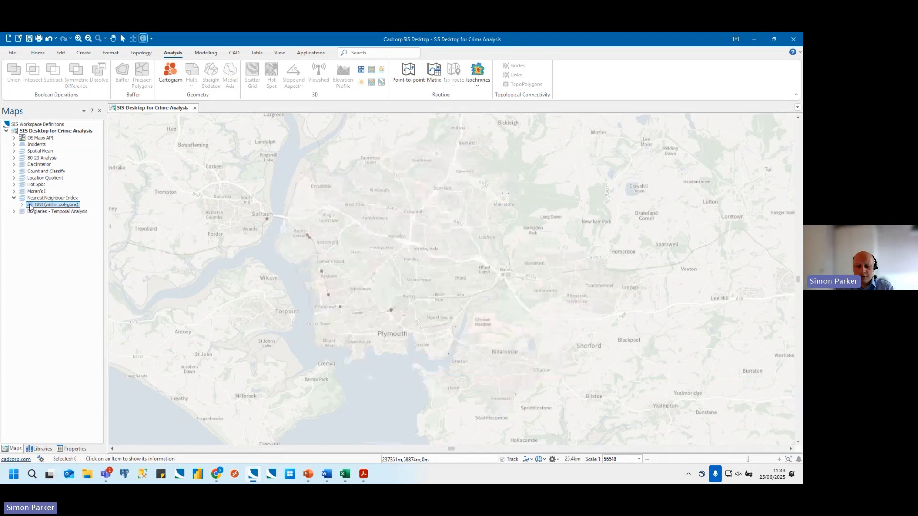
pyautogui.click(14, 198)
pyautogui.click(14, 205)
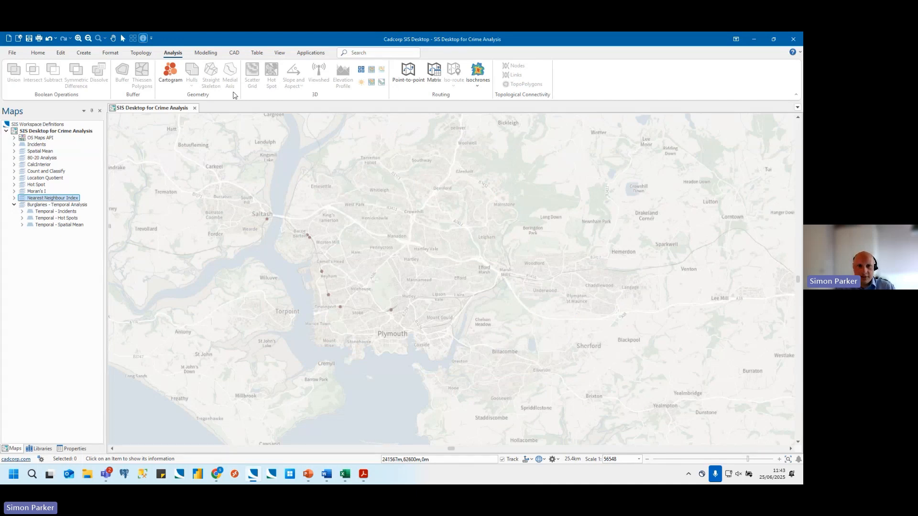
# Show the Temporal pane and bring up its Time Slider settings.
pyautogui.click(279, 53)
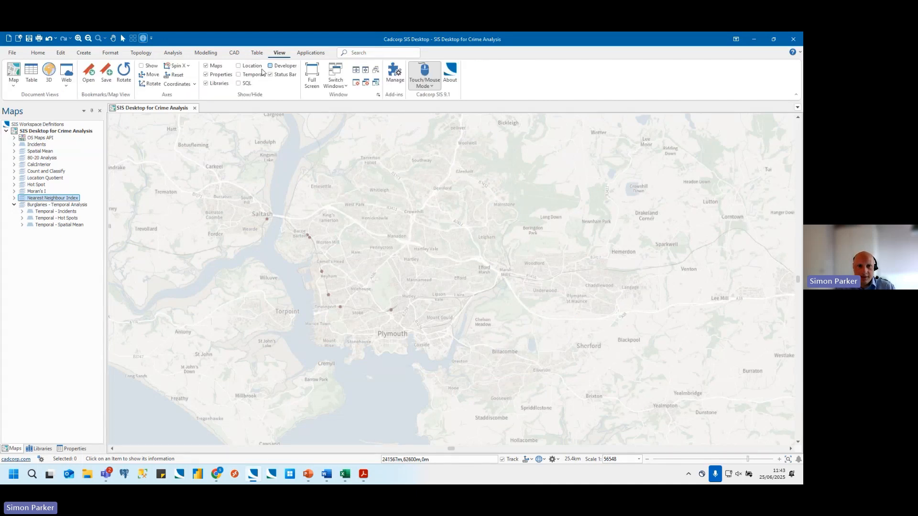
pyautogui.click(238, 75)
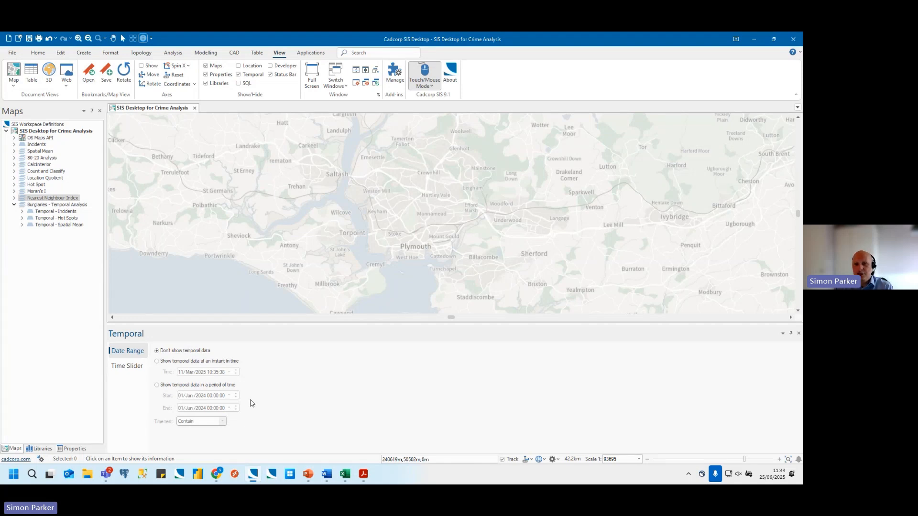
pyautogui.click(136, 368)
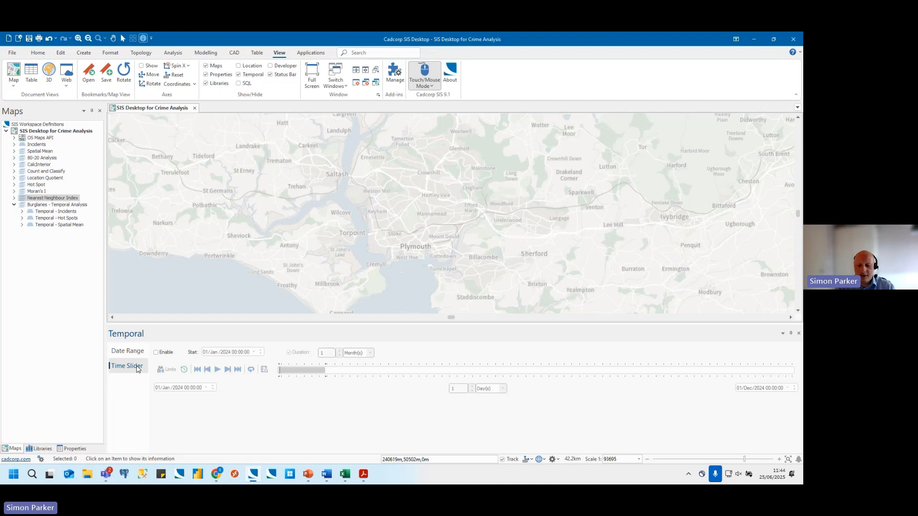
# Display the Temporal - Incidents overlay, enable the time slider, play part of the animation, and return it to the start.
pyautogui.click(30, 212)
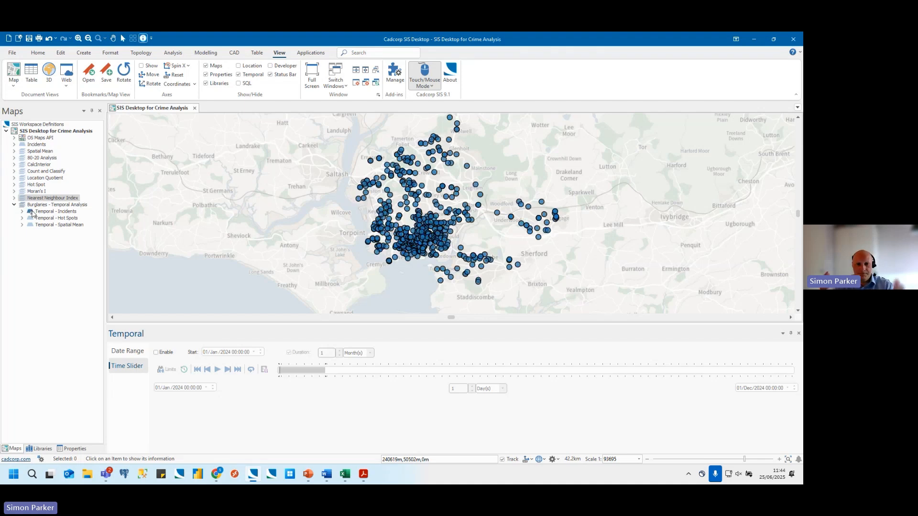
pyautogui.click(156, 353)
pyautogui.click(217, 370)
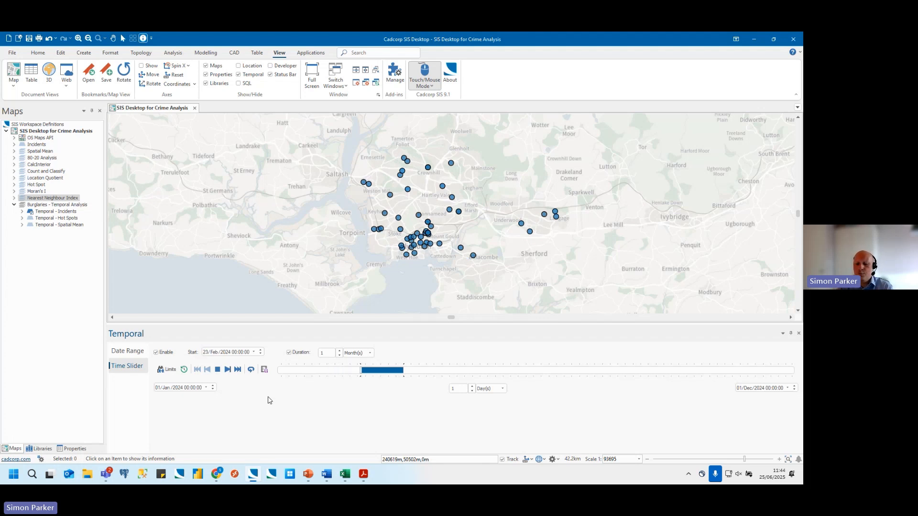
pyautogui.click(218, 370)
pyautogui.click(197, 369)
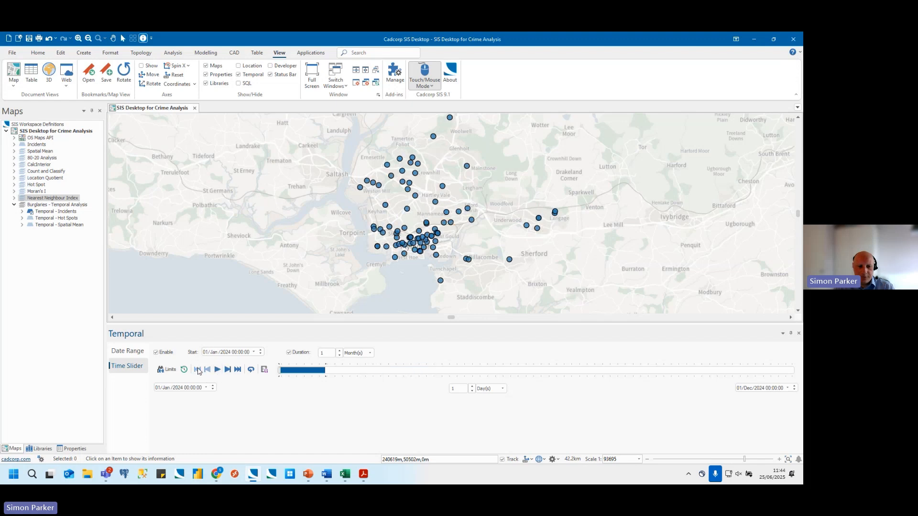
# Swap to the Temporal - Hot Spots overlay, play part of its time animation, and return the slider to the start.
pyautogui.click(31, 212)
pyautogui.click(30, 219)
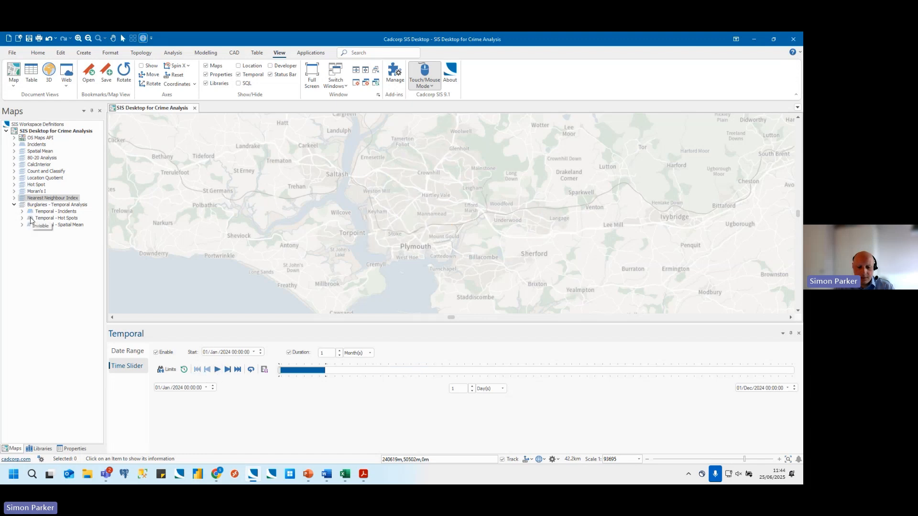
pyautogui.click(217, 369)
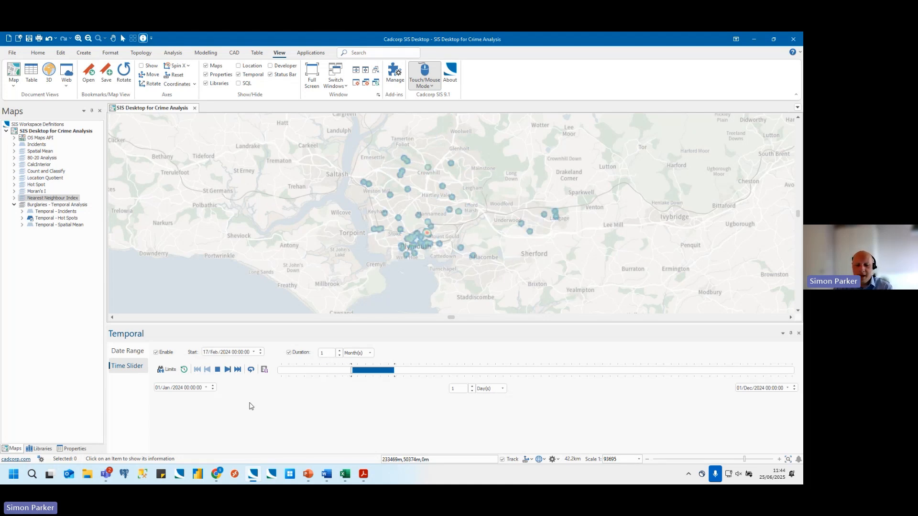
pyautogui.click(218, 370)
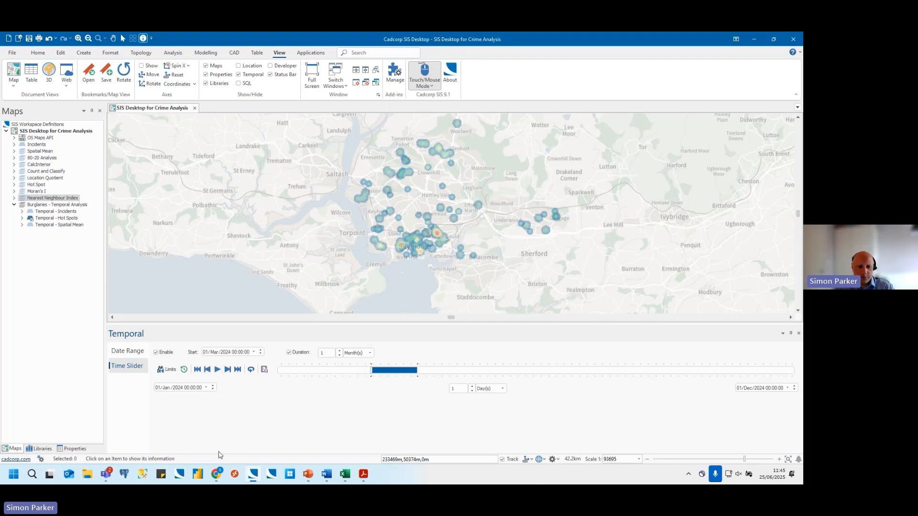
pyautogui.click(197, 371)
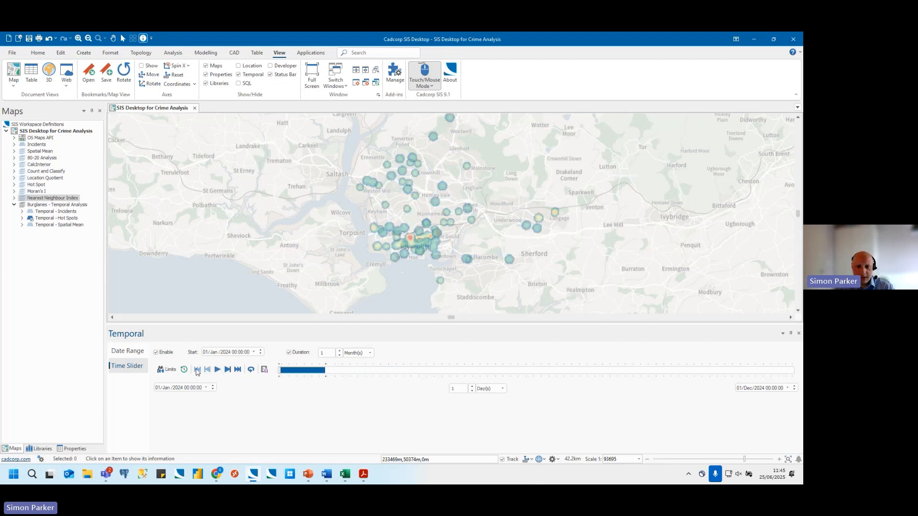
# Swap to the Temporal - Spatial Mean overlay and play its cumulative time animation around Mutley, stopping in late July 2024.
pyautogui.click(30, 218)
pyautogui.click(31, 225)
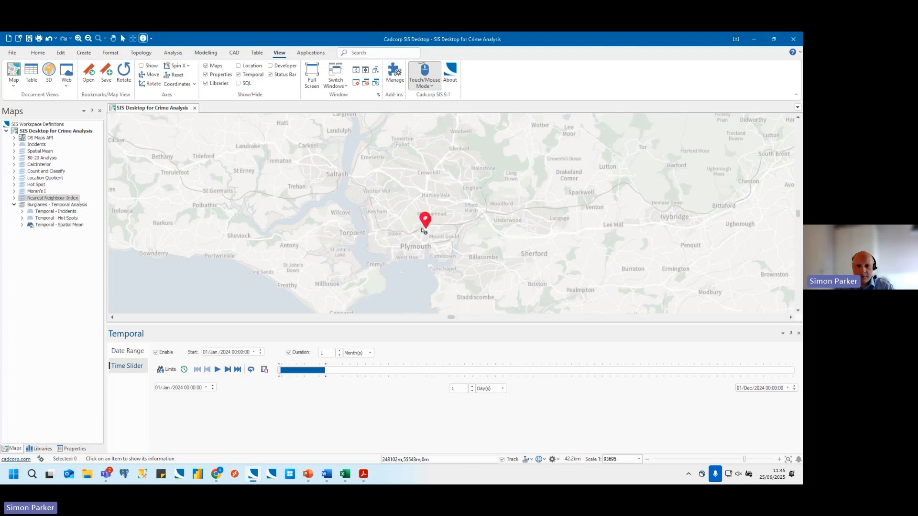
pyautogui.scroll(2, 423, 231)
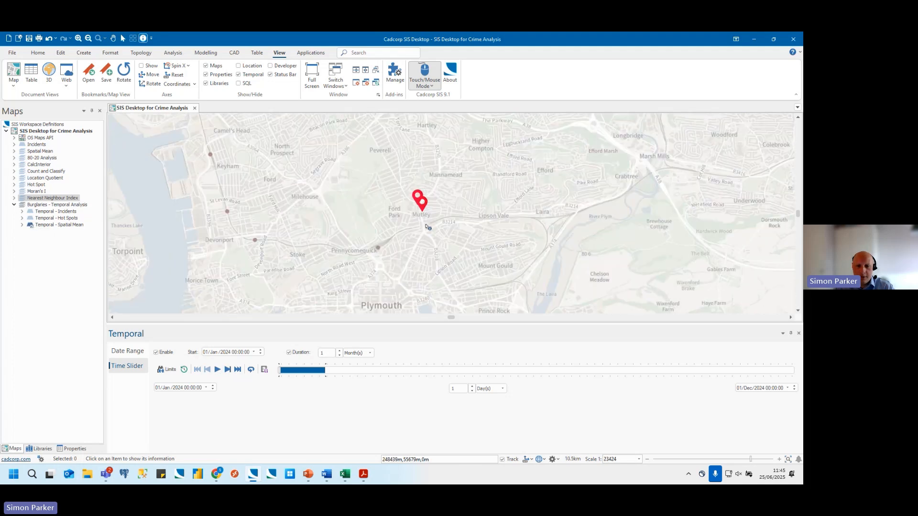
pyautogui.scroll(1, 426, 227)
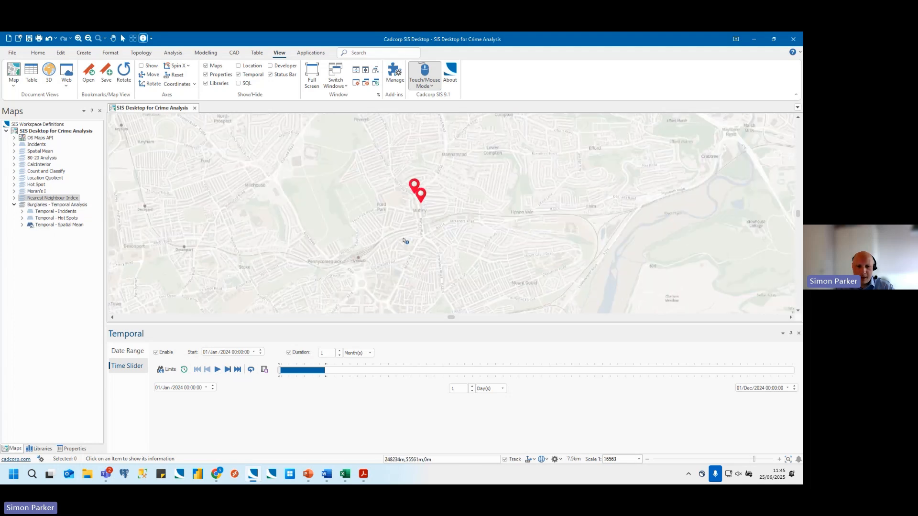
pyautogui.click(217, 369)
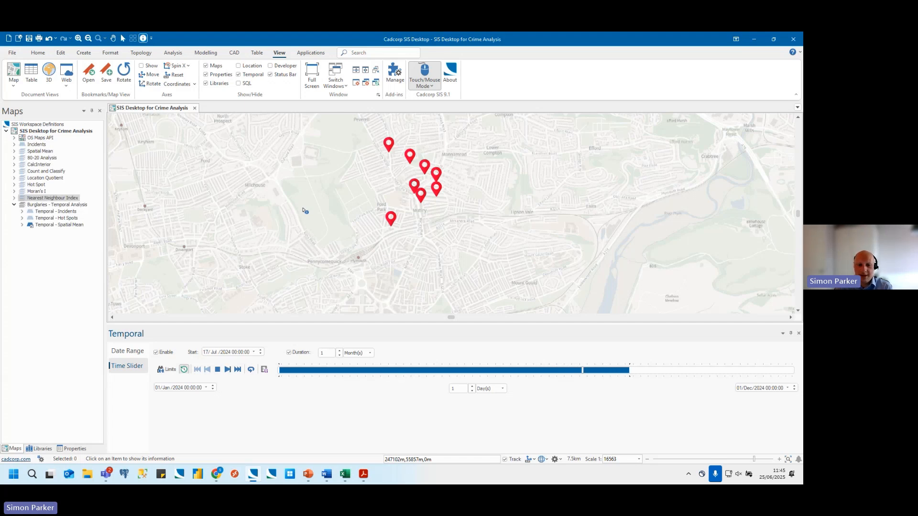
pyautogui.click(218, 369)
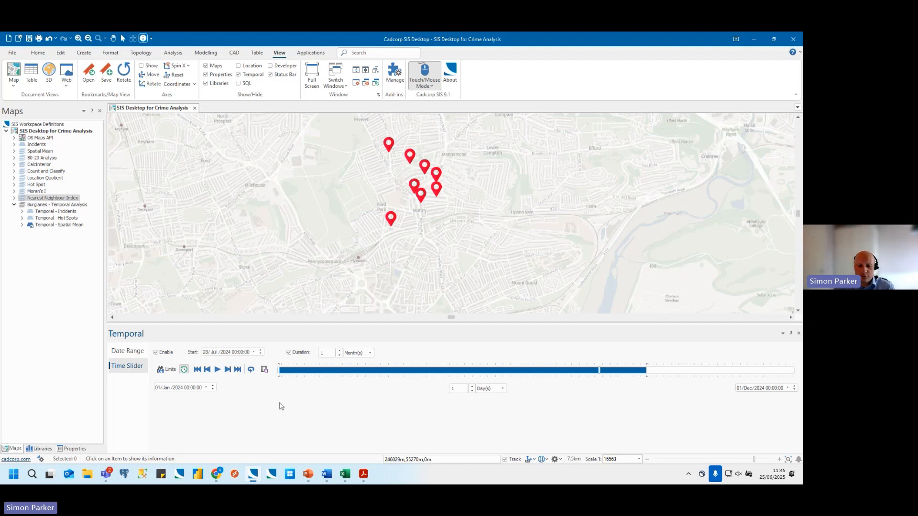
# Switch to the ASB Intelligence Briefing PDF in Acrobat and replace its ASB layer with Hot Spot, Neighbourhood Police Areas, and finally High Crime Rate per Population instead of Hot Spot.
pyautogui.click(362, 479)
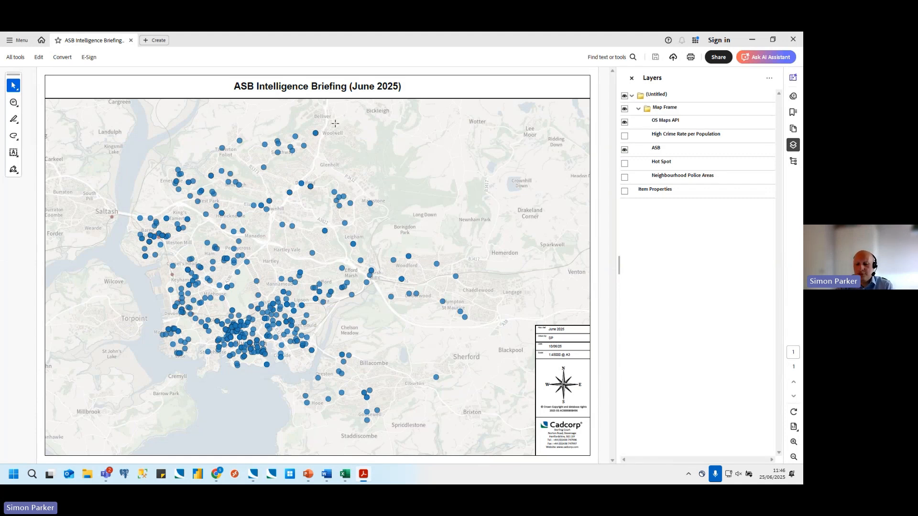
pyautogui.click(625, 150)
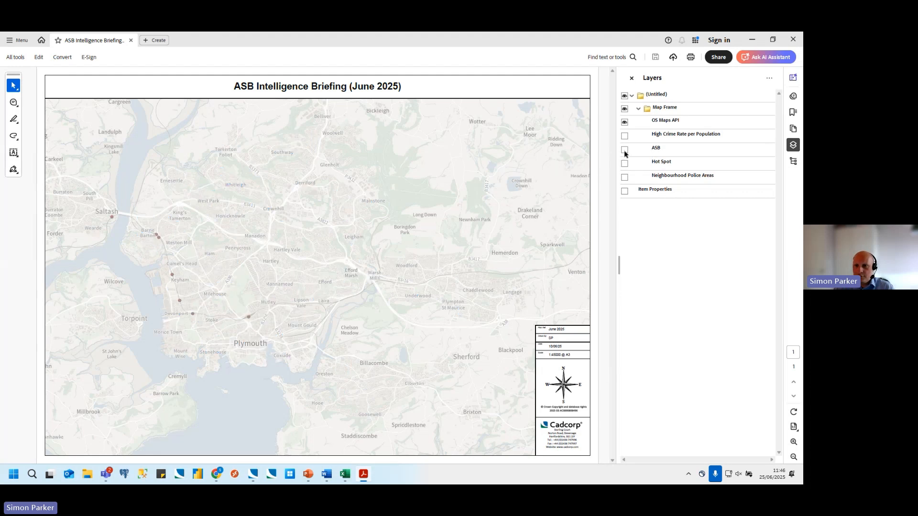
pyautogui.click(624, 163)
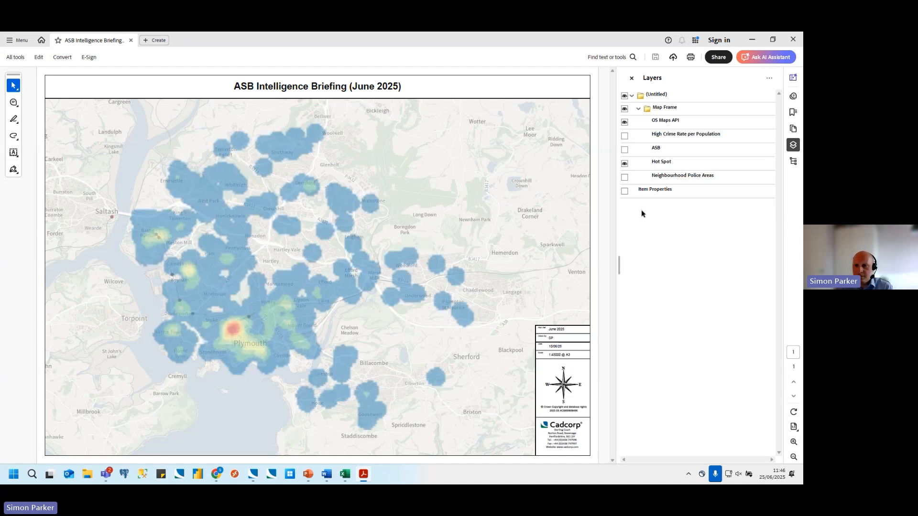
pyautogui.click(624, 177)
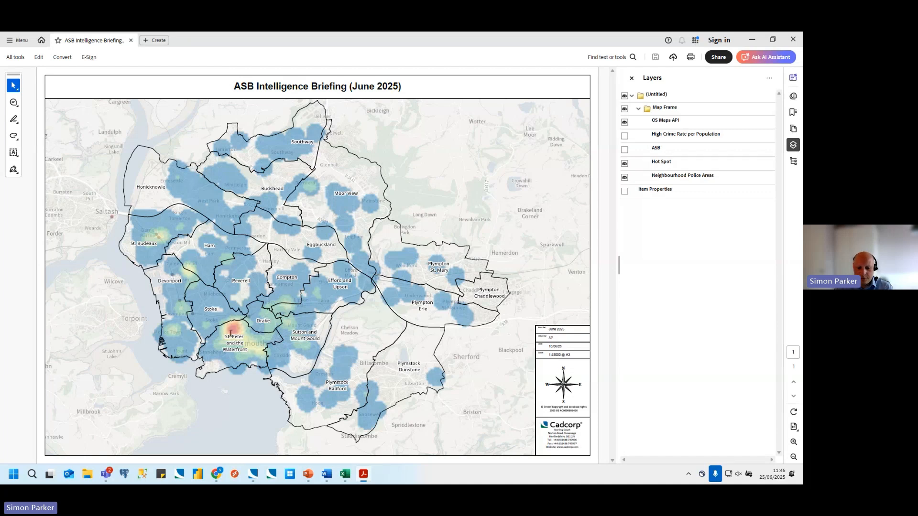
pyautogui.click(624, 164)
pyautogui.click(624, 136)
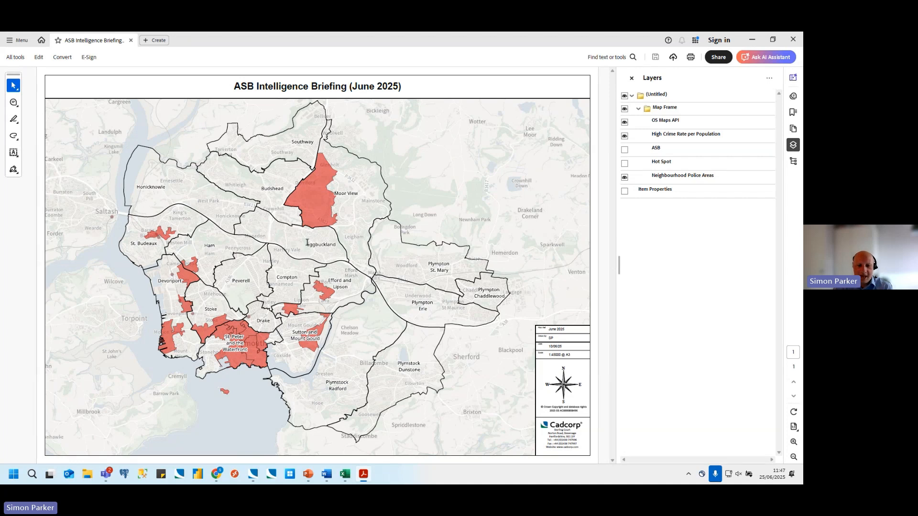
# Switch to the Police Cadcorp SIS WebMap in Chrome to present the hot spot map online.
pyautogui.click(217, 474)
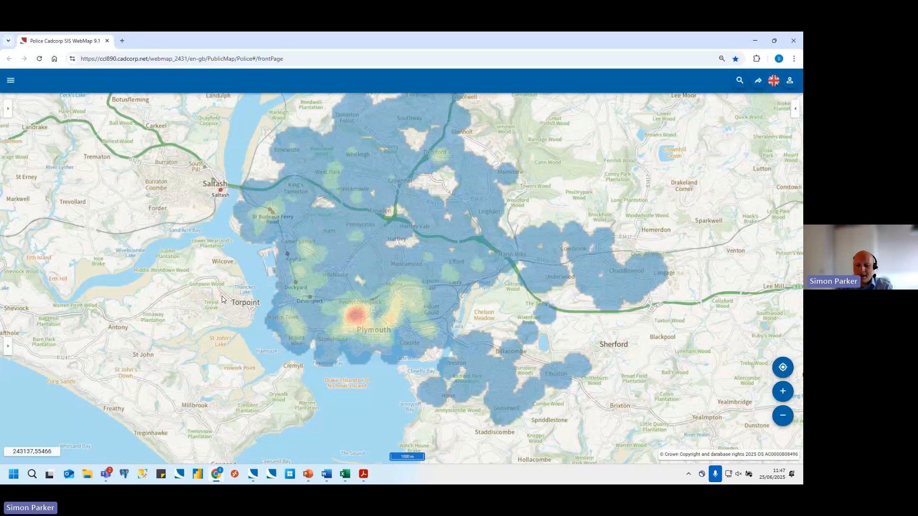